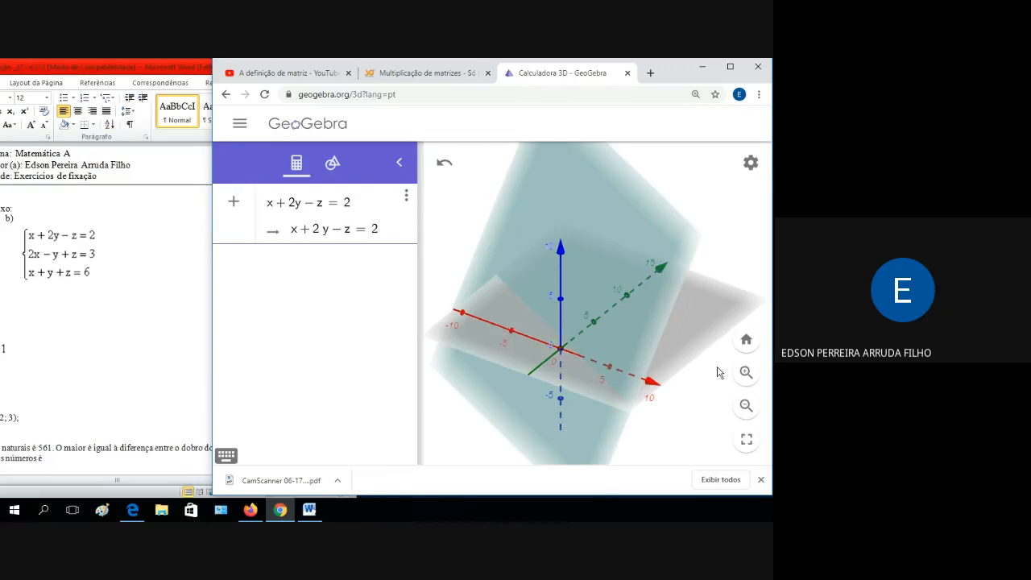
# Step: Add the plane x + 2y − z = 2 to the 3D construction
pyautogui.moveTo(720, 373); pyautogui.dragTo(680, 368)
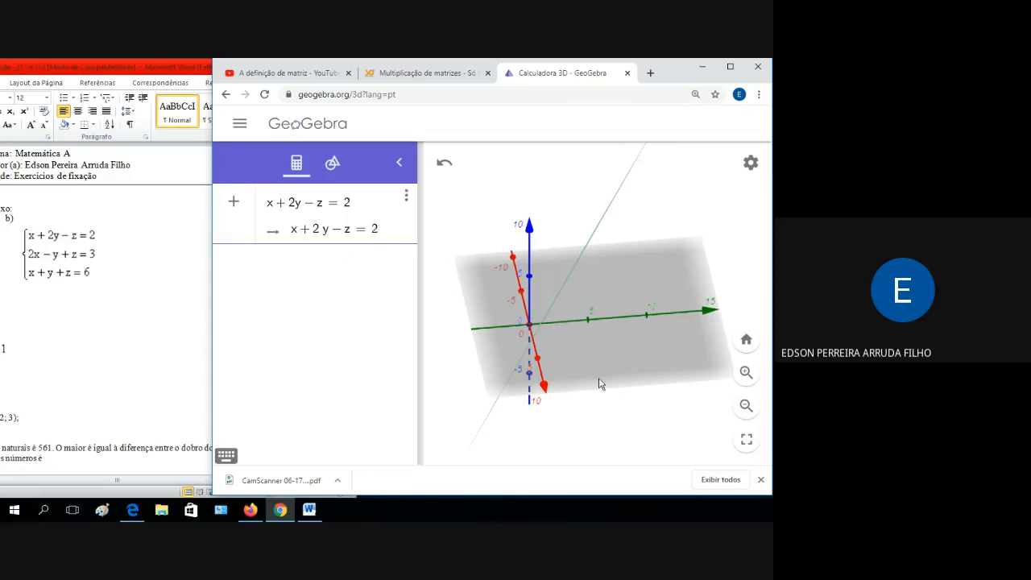
pyautogui.moveTo(599, 378)
pyautogui.mouseDown()
pyautogui.moveTo(574, 359)
pyautogui.moveTo(593, 381)
pyautogui.moveTo(608, 380)
pyautogui.mouseUp()
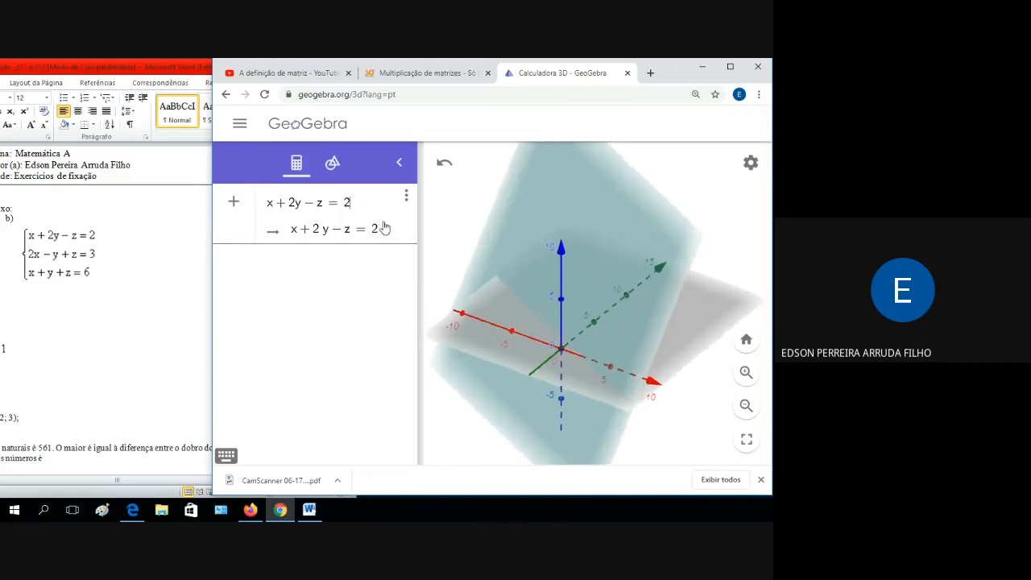
pyautogui.press('Return')
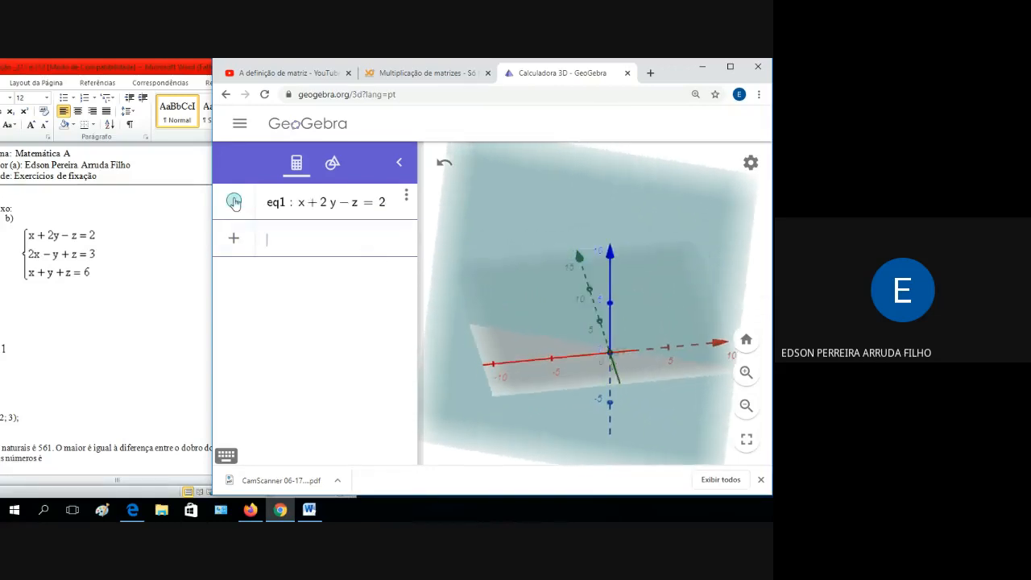
# Step: Change the color of the plane x + 2y − z = 2 to red and close its settings
pyautogui.rightClick(234, 201)
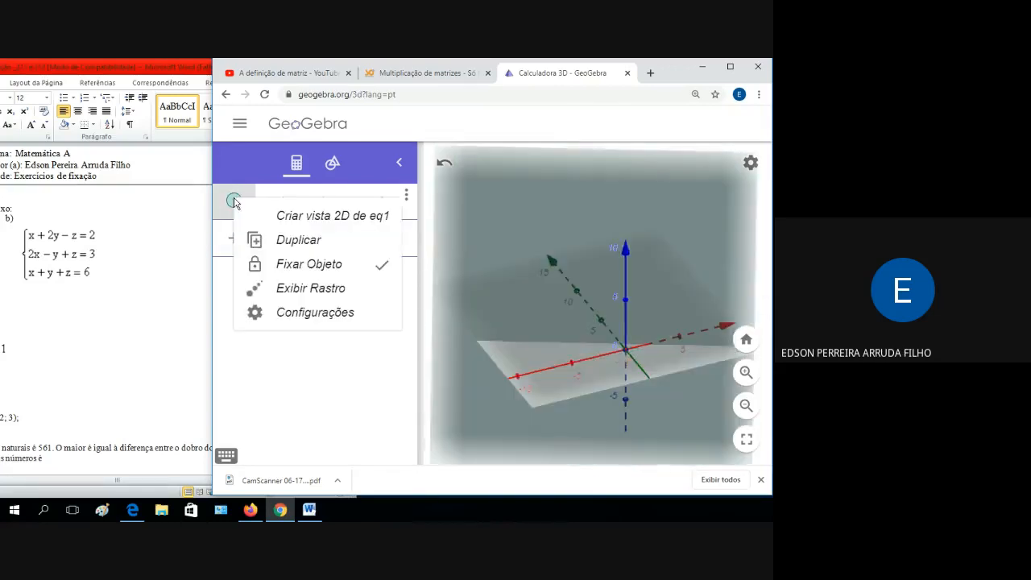
pyautogui.click(295, 314)
pyautogui.click(461, 157)
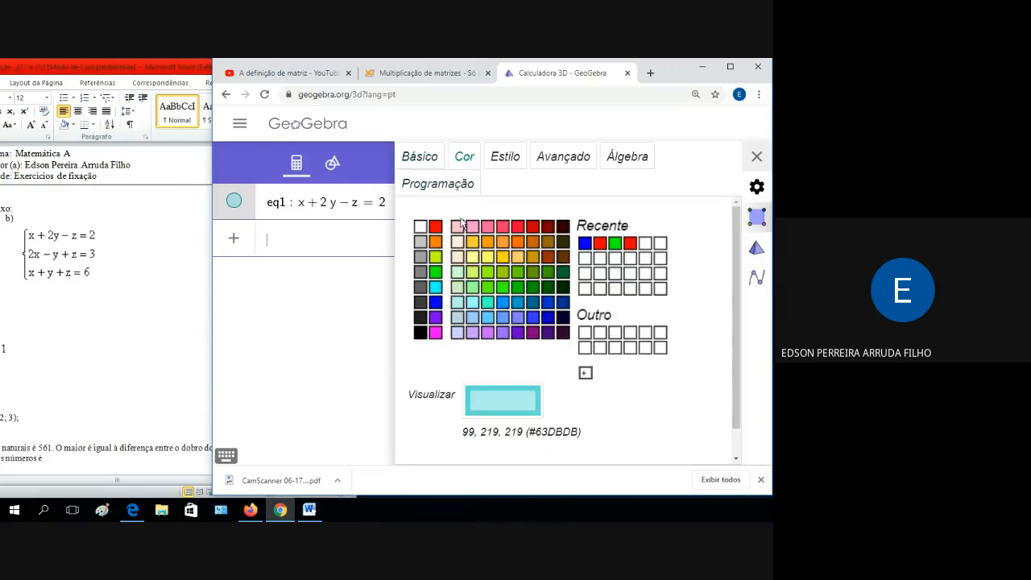
pyautogui.click(435, 226)
pyautogui.click(367, 355)
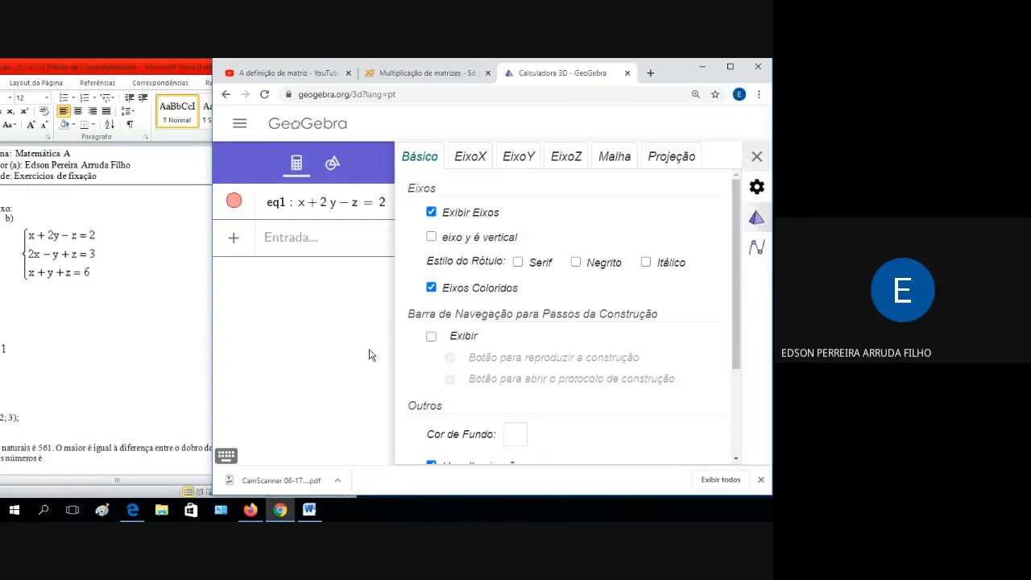
pyautogui.click(756, 156)
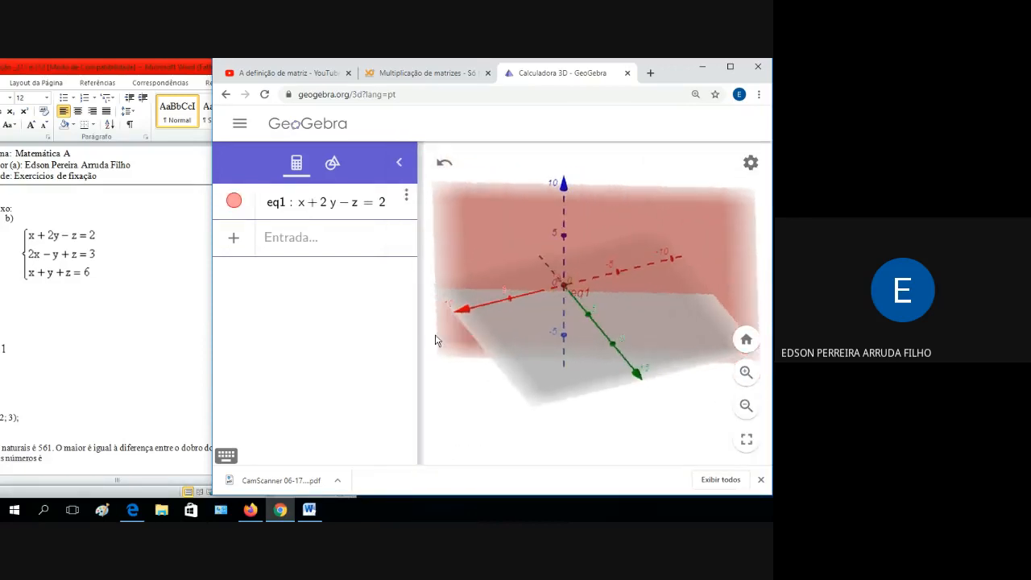
# Step: Add the second plane of the system, 2x − y + z = 3
pyautogui.scroll(-2, 490, 335)
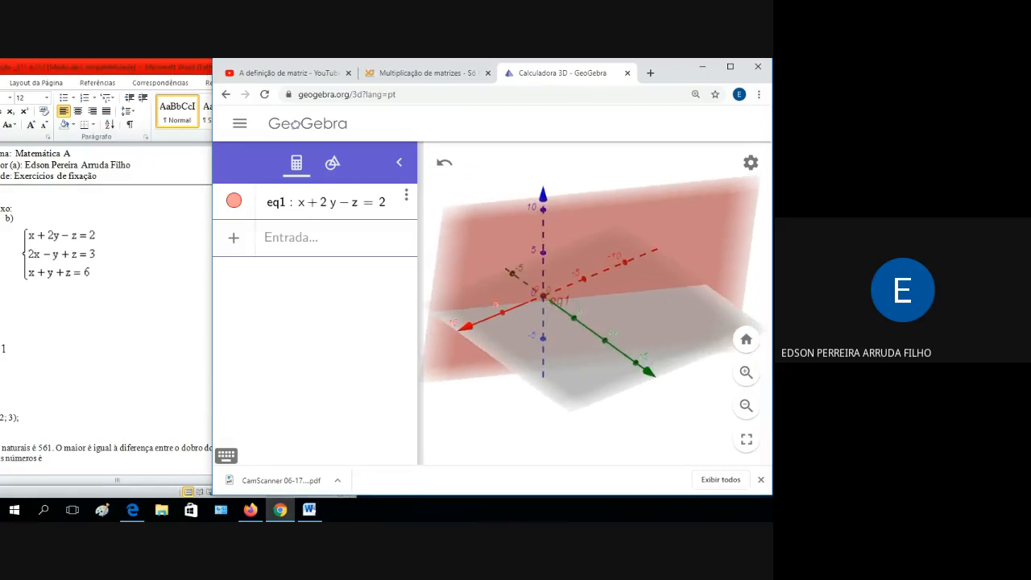
pyautogui.hotkey('alt', 'Tab')
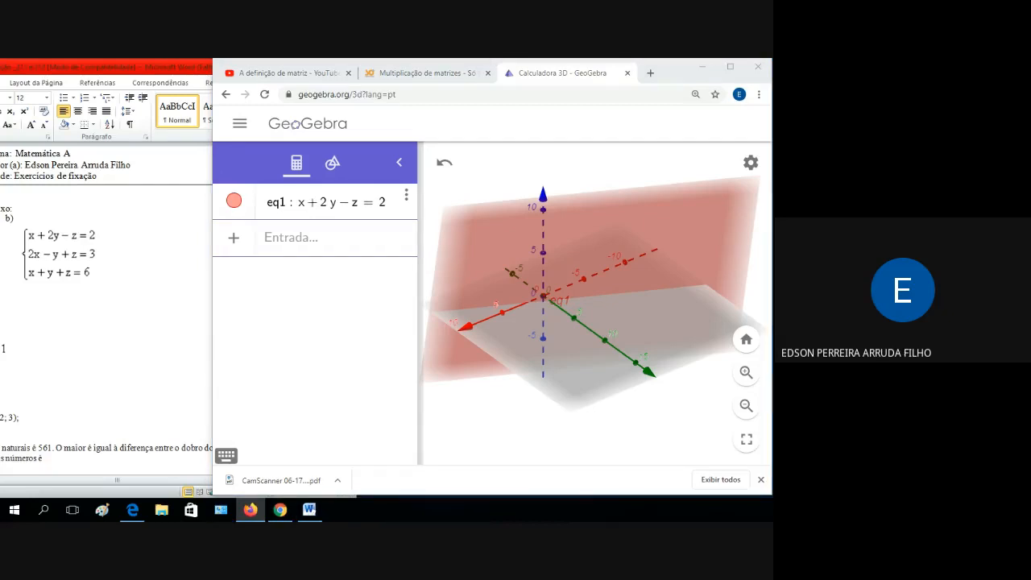
pyautogui.click(295, 237)
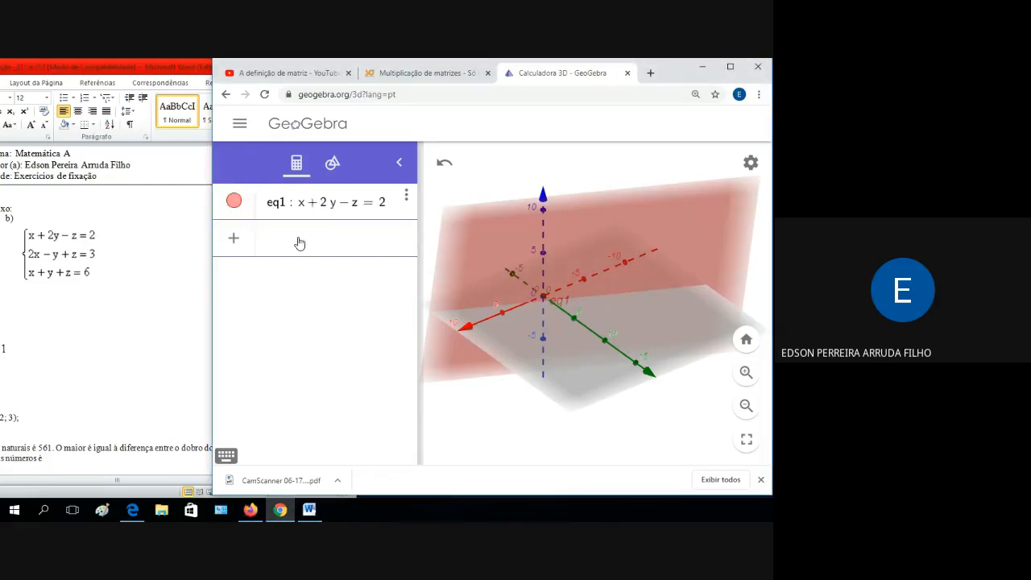
pyautogui.write('2x')
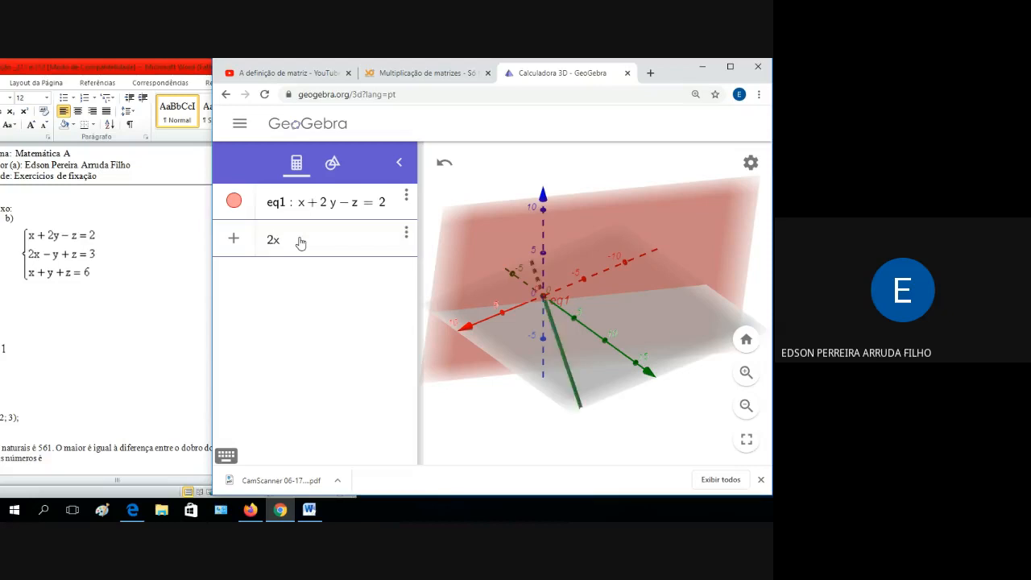
pyautogui.write('+')
pyautogui.press('BackSpace')
pyautogui.write('-y+')
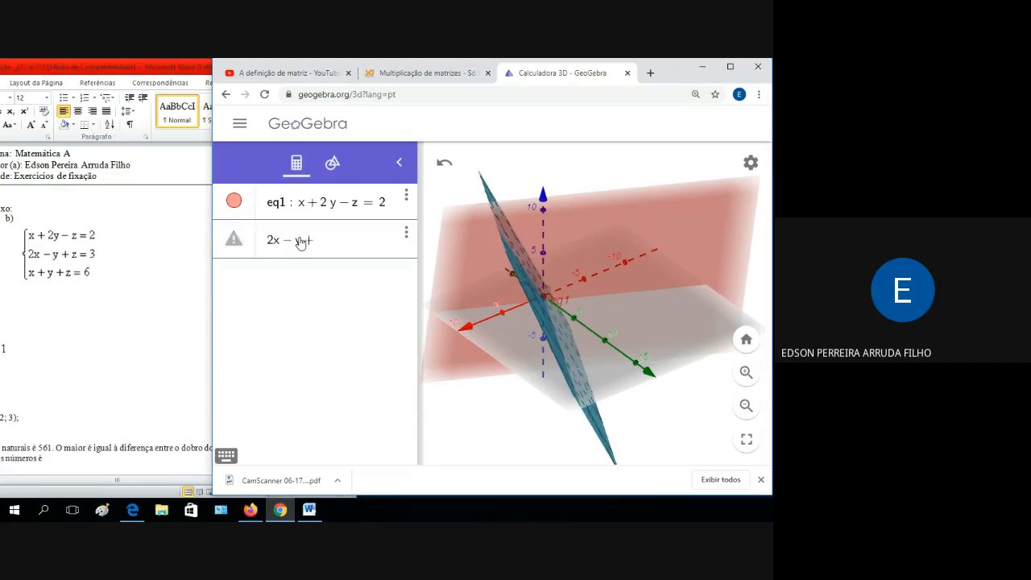
pyautogui.write('z=3')
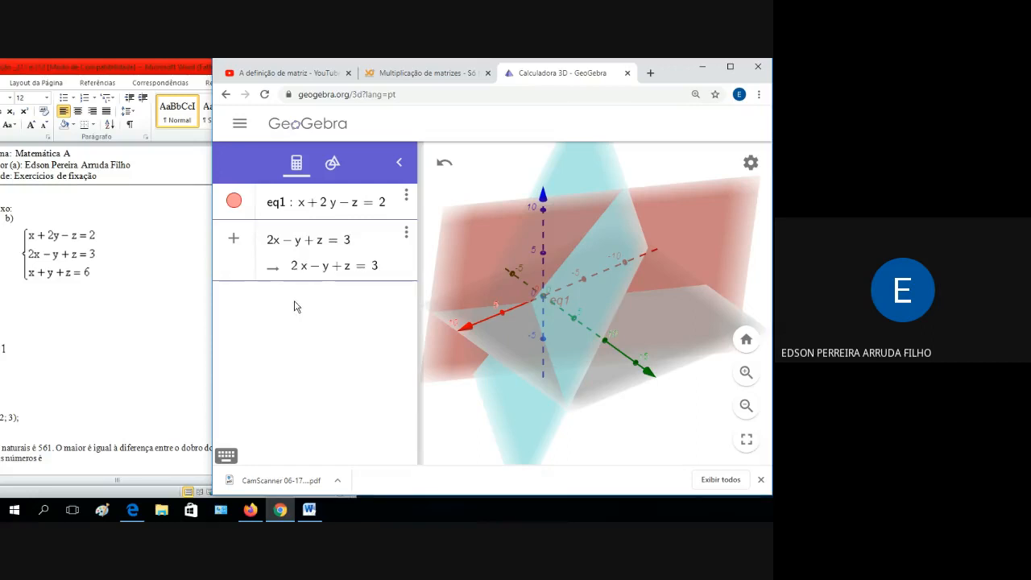
pyautogui.press('Return')
# Step: Examine how the two planes intersect from several angles, briefly hiding and reshowing the plane 2x − y + z = 3
pyautogui.moveTo(689, 234); pyautogui.dragTo(521, 236)
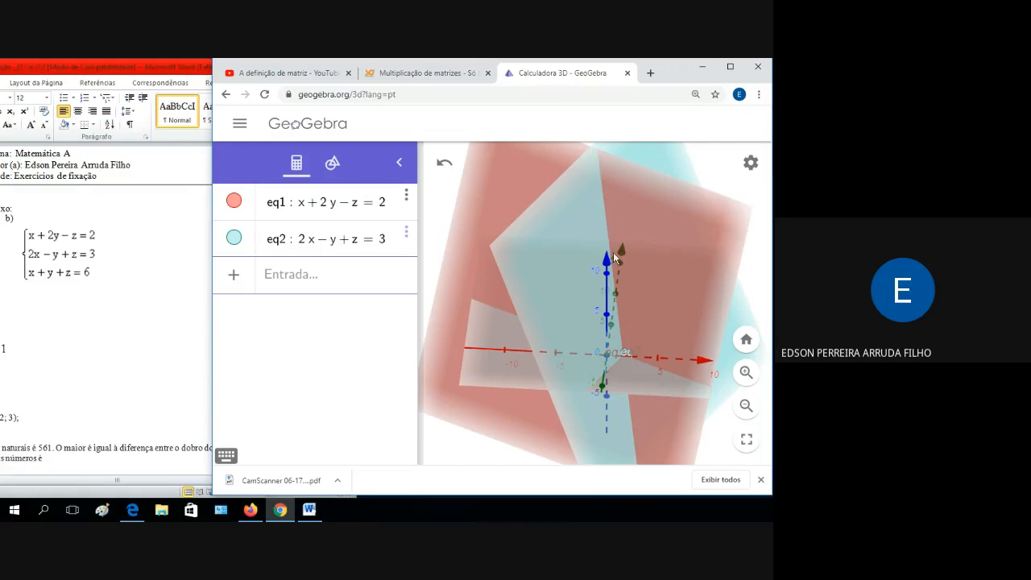
pyautogui.moveTo(612, 303); pyautogui.dragTo(647, 307)
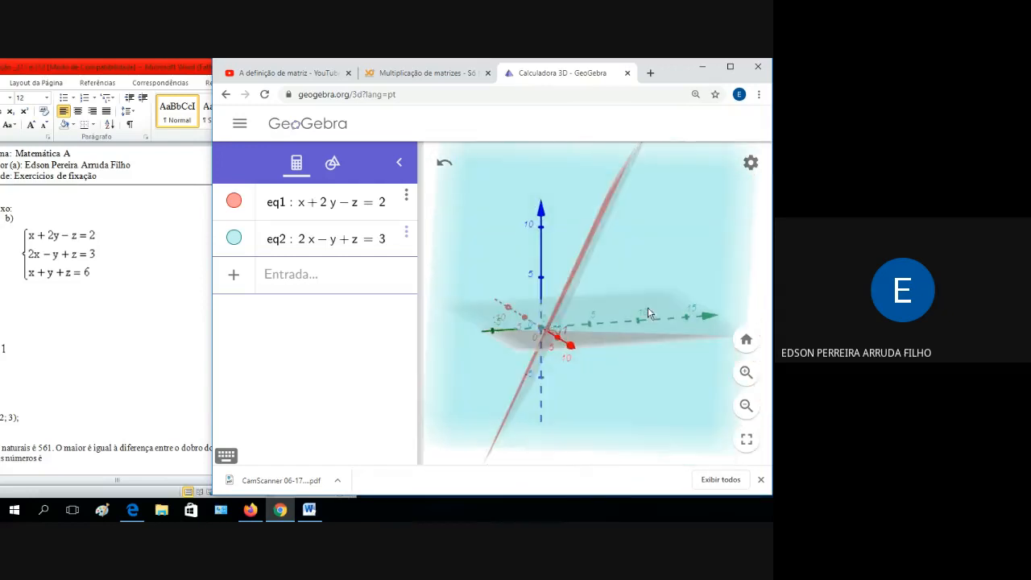
pyautogui.click(234, 240)
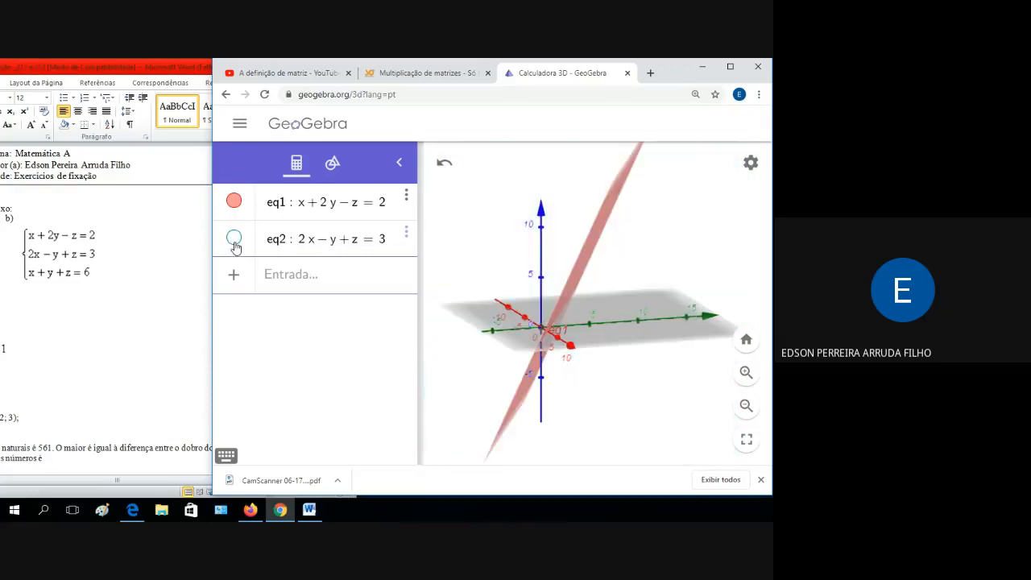
pyautogui.click(234, 240)
# Step: Change the color of the plane 2x − y + z = 3 to lime and close its settings
pyautogui.rightClick(234, 242)
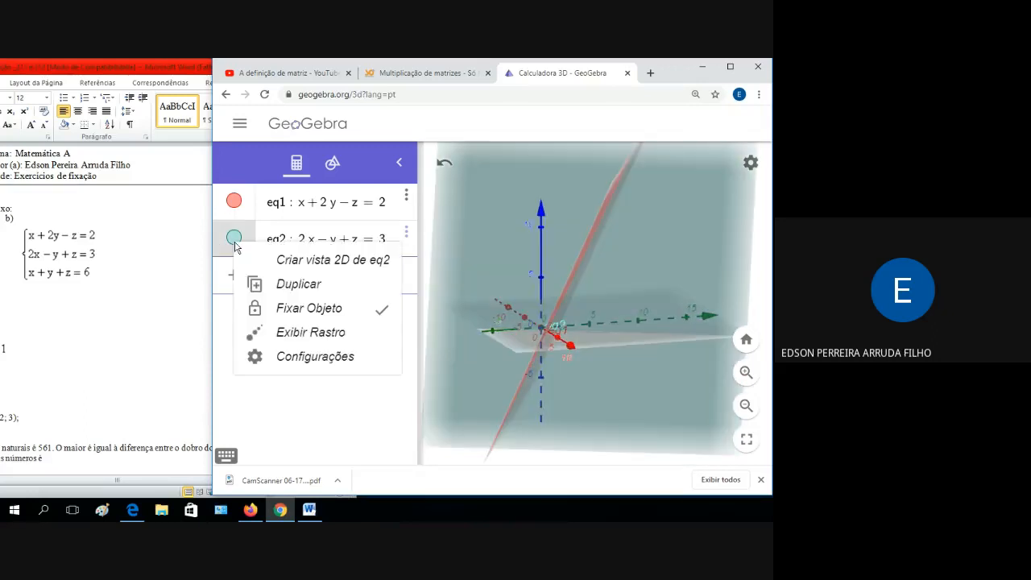
pyautogui.click(318, 357)
pyautogui.click(465, 157)
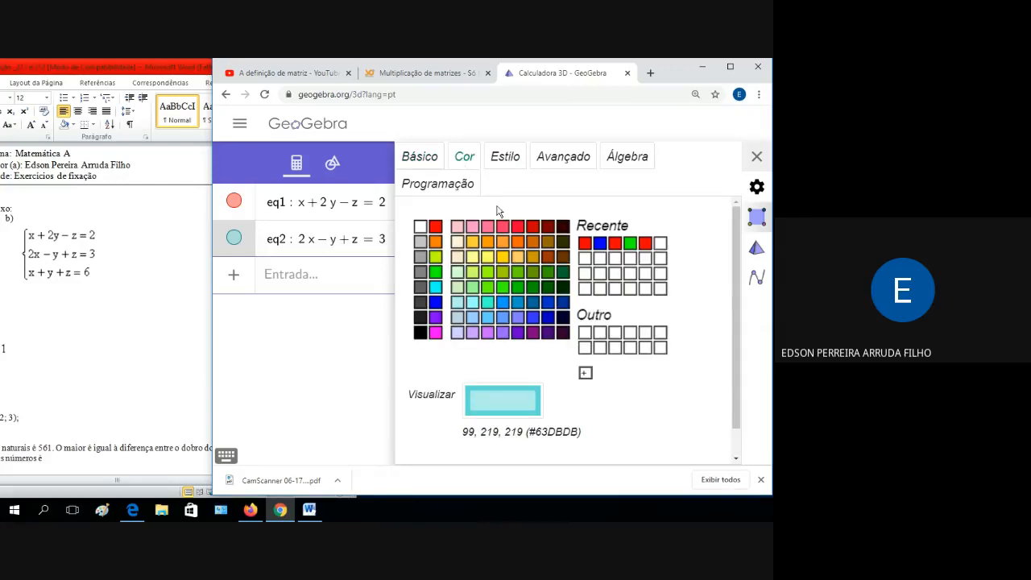
pyautogui.click(435, 257)
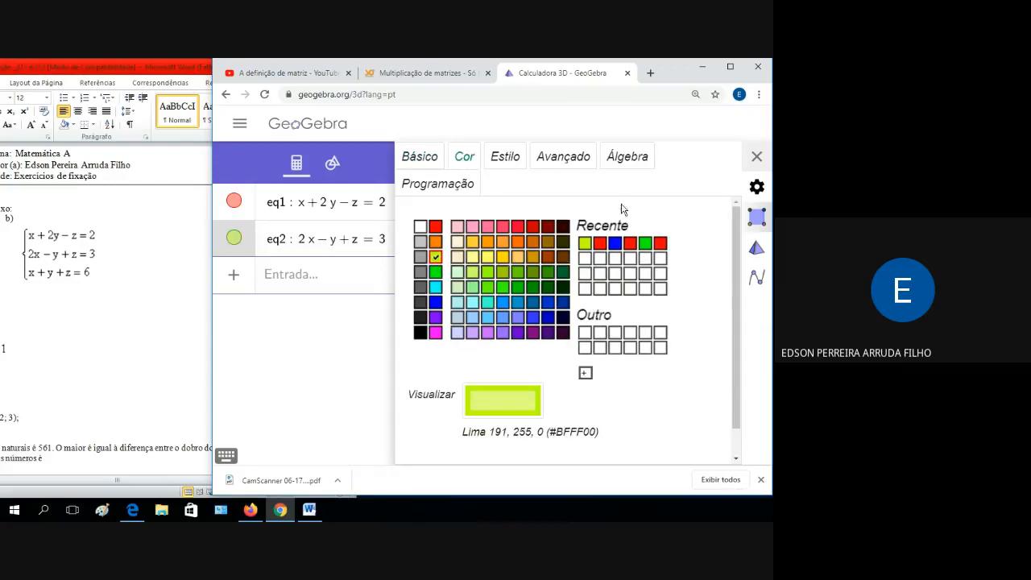
pyautogui.click(290, 379)
pyautogui.click(306, 279)
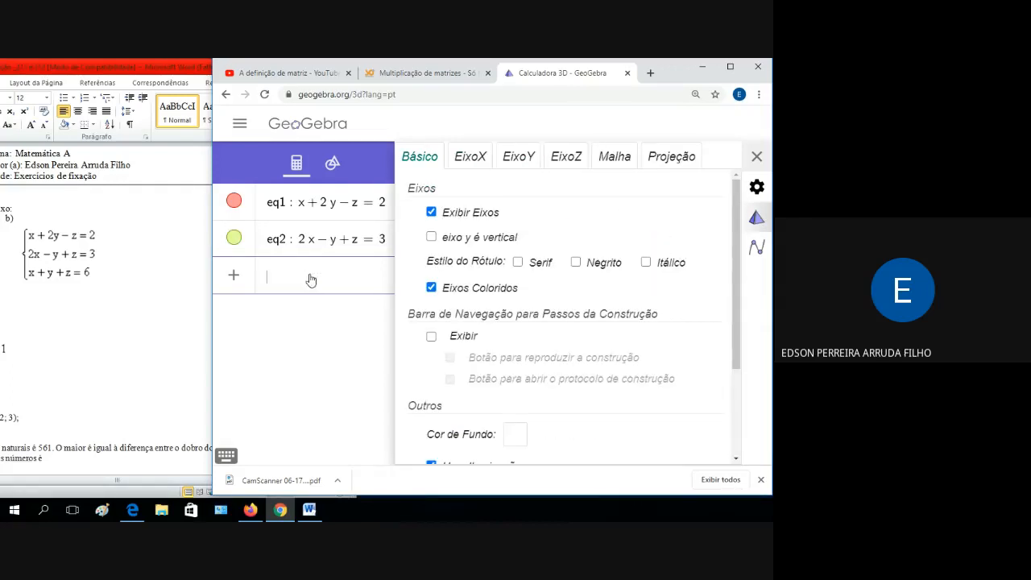
pyautogui.click(757, 156)
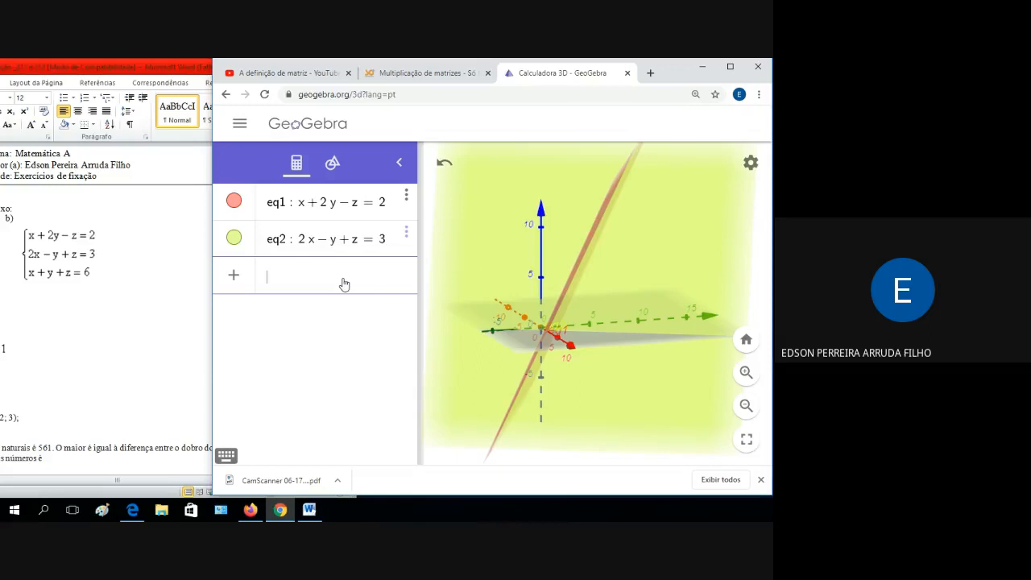
# Step: Add the third plane of the system, x + y + z = 6
pyautogui.write('x ')
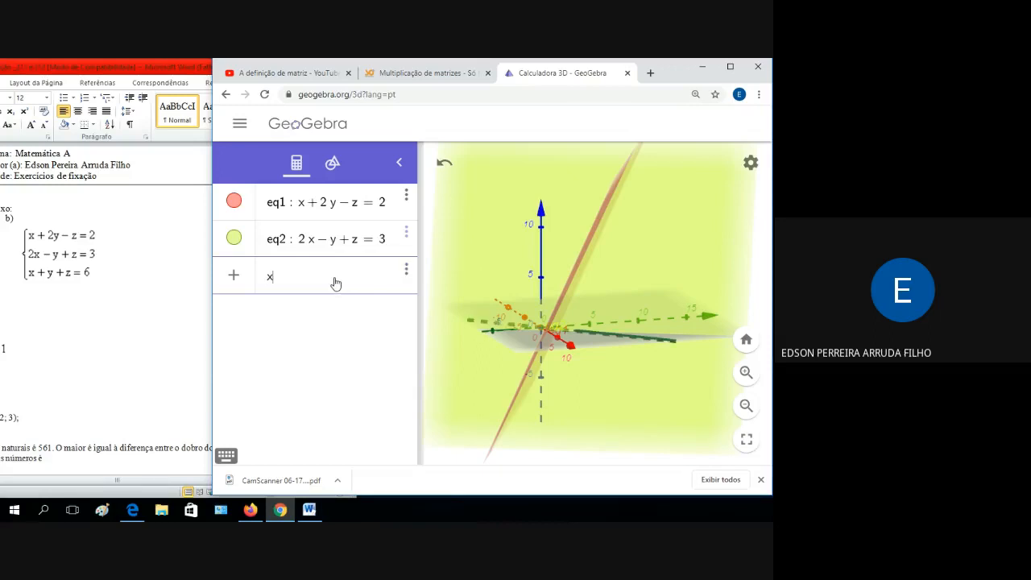
pyautogui.write('+ y ')
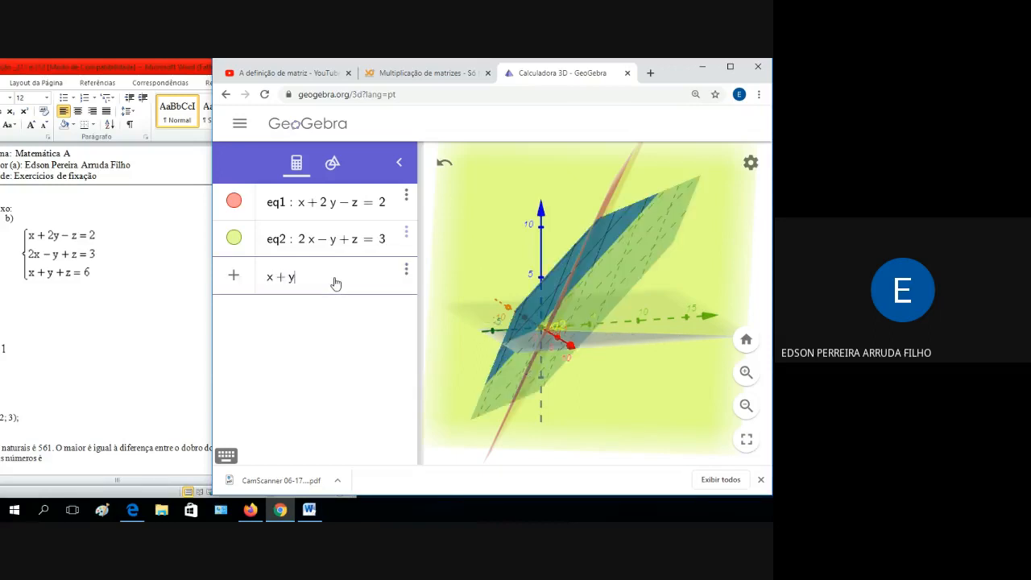
pyautogui.write('+ z = ')
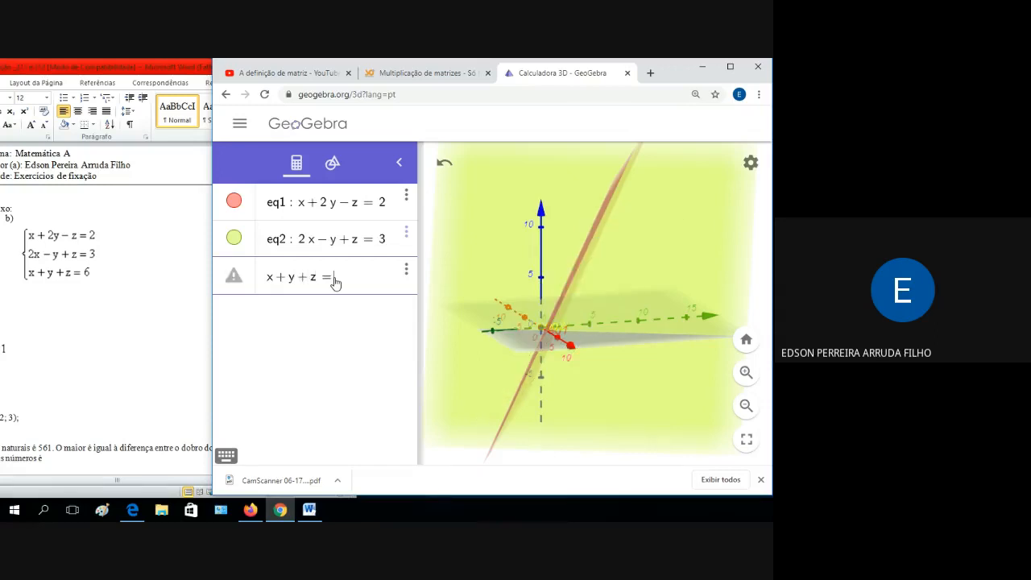
pyautogui.write('6')
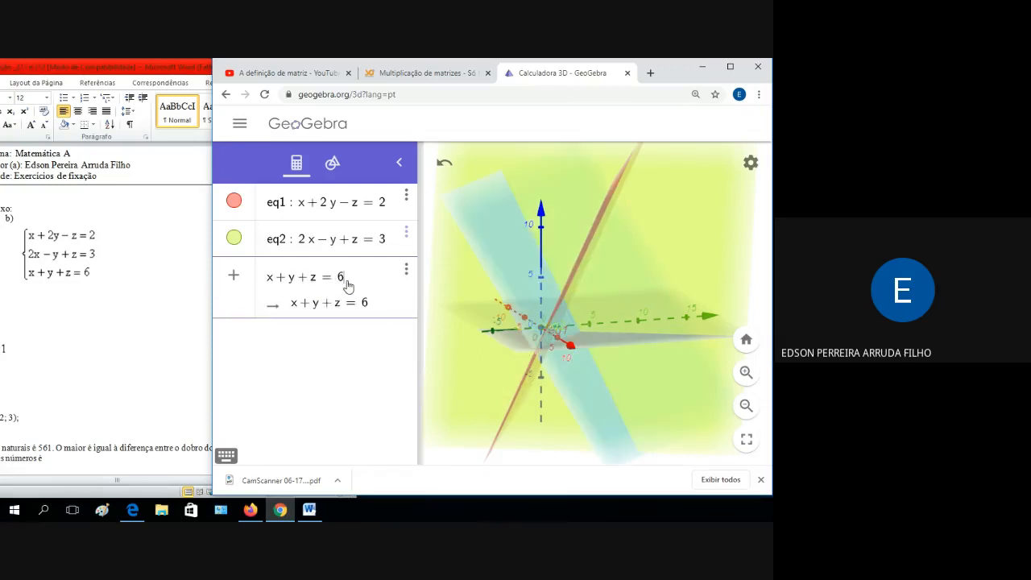
pyautogui.press('Return')
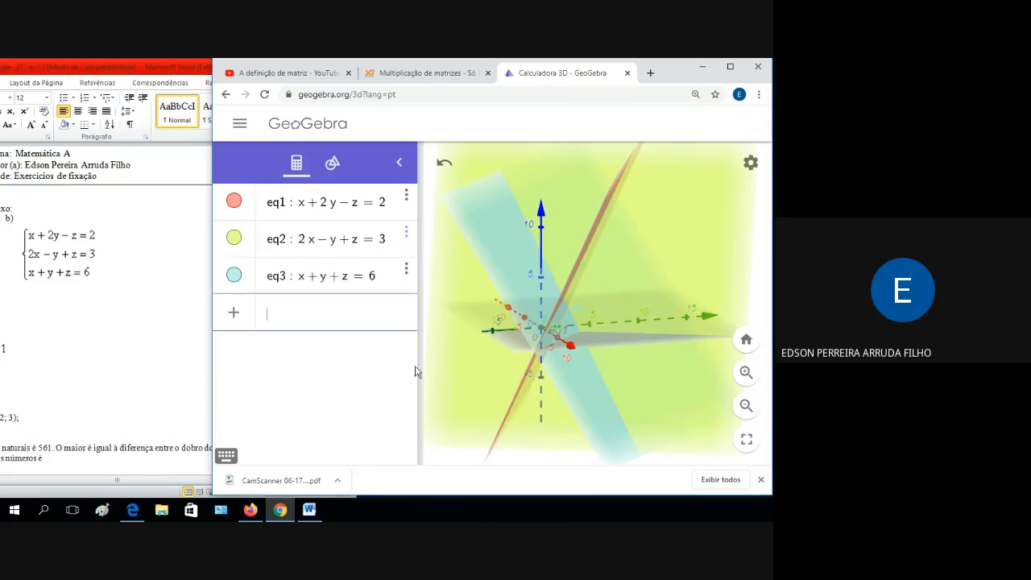
# Step: Change the color of the plane x + y + z = 6 to magenta and close its settings
pyautogui.rightClick(236, 277)
pyautogui.click(308, 391)
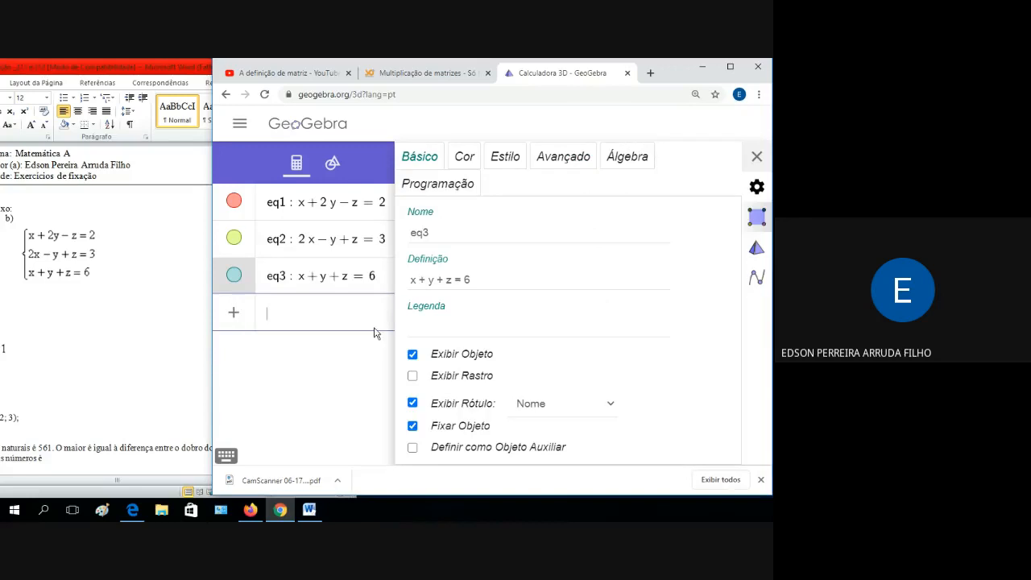
pyautogui.click(470, 167)
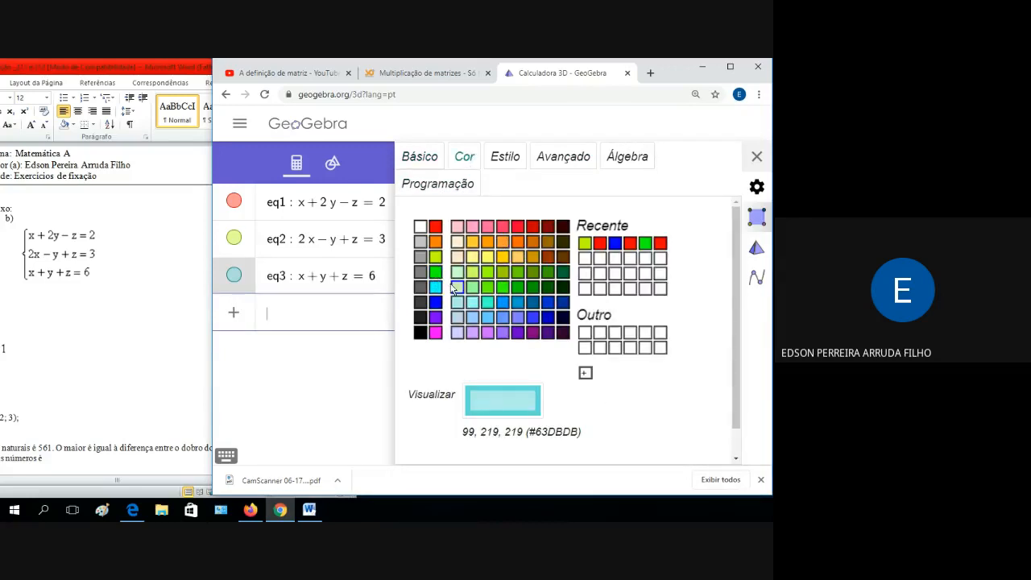
pyautogui.click(435, 332)
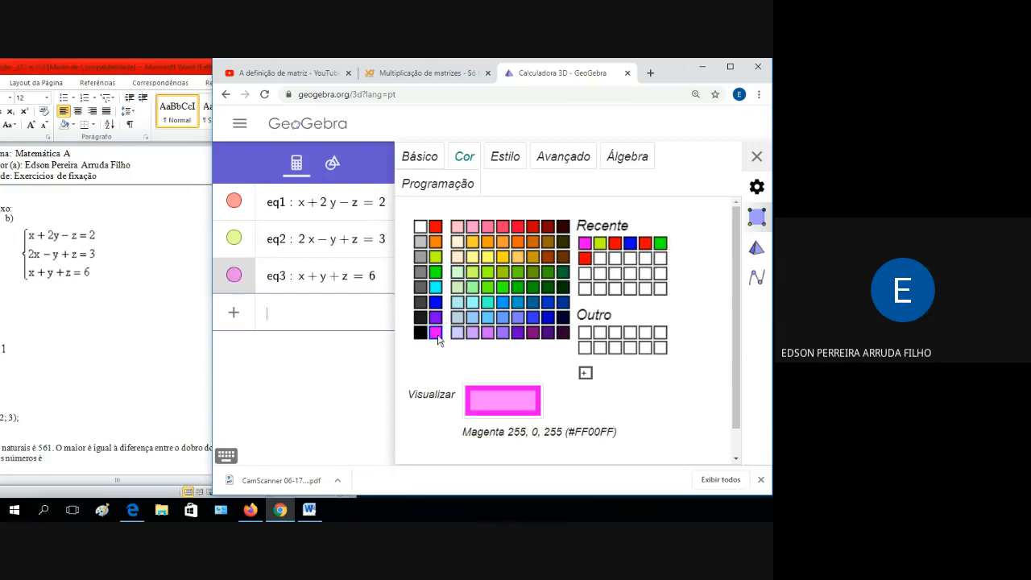
pyautogui.click(758, 158)
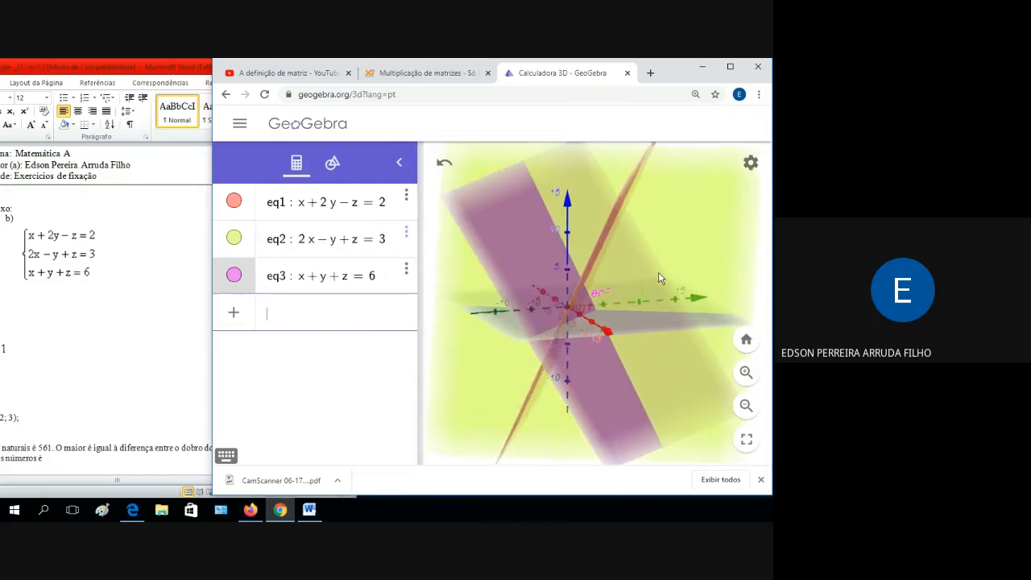
# Step: Examine the intersection of the three planes from several angles, then switch to the Word worksheet containing the equation system
pyautogui.moveTo(651, 269); pyautogui.dragTo(588, 280)
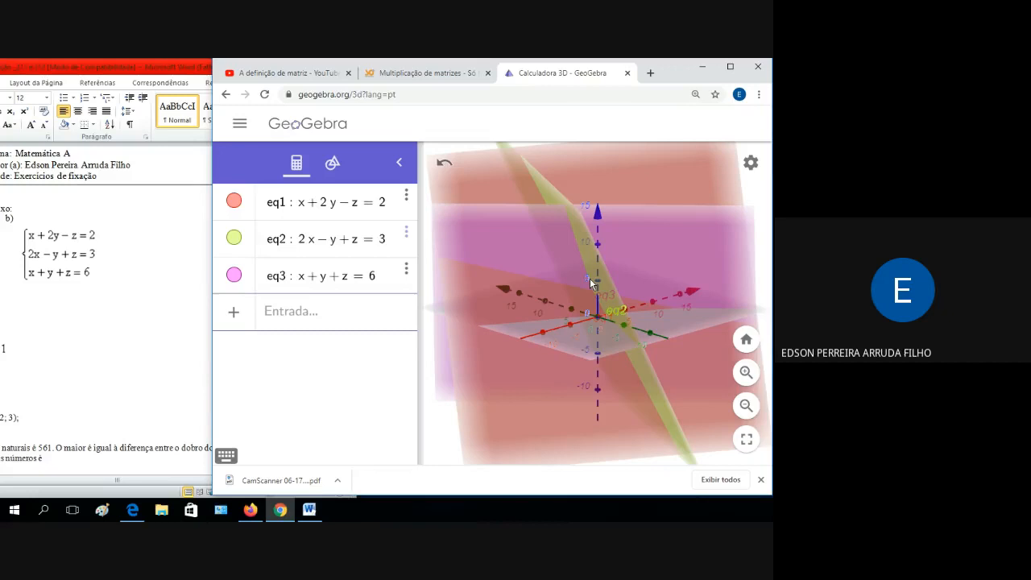
pyautogui.moveTo(586, 271); pyautogui.dragTo(591, 298)
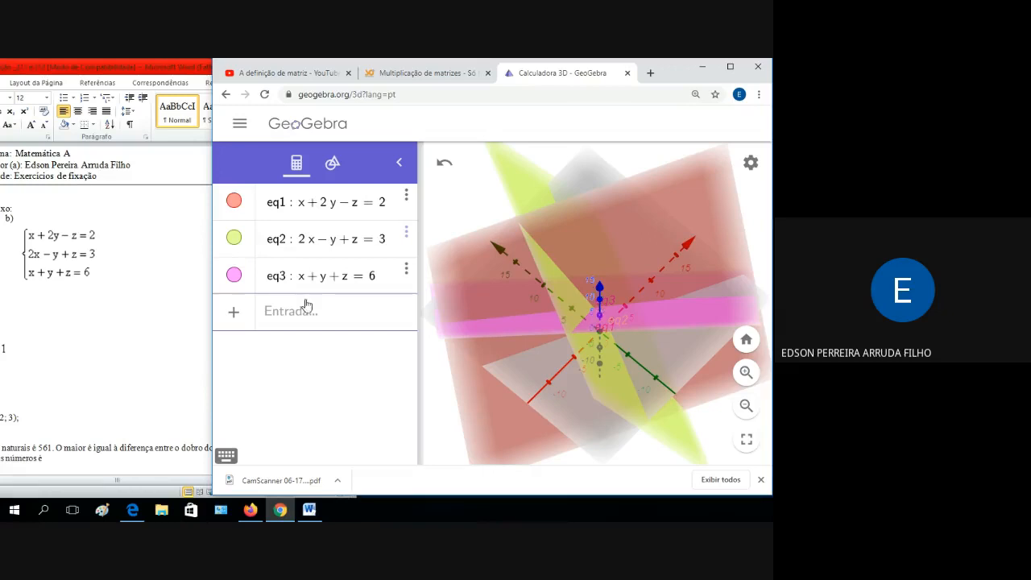
pyautogui.click(309, 510)
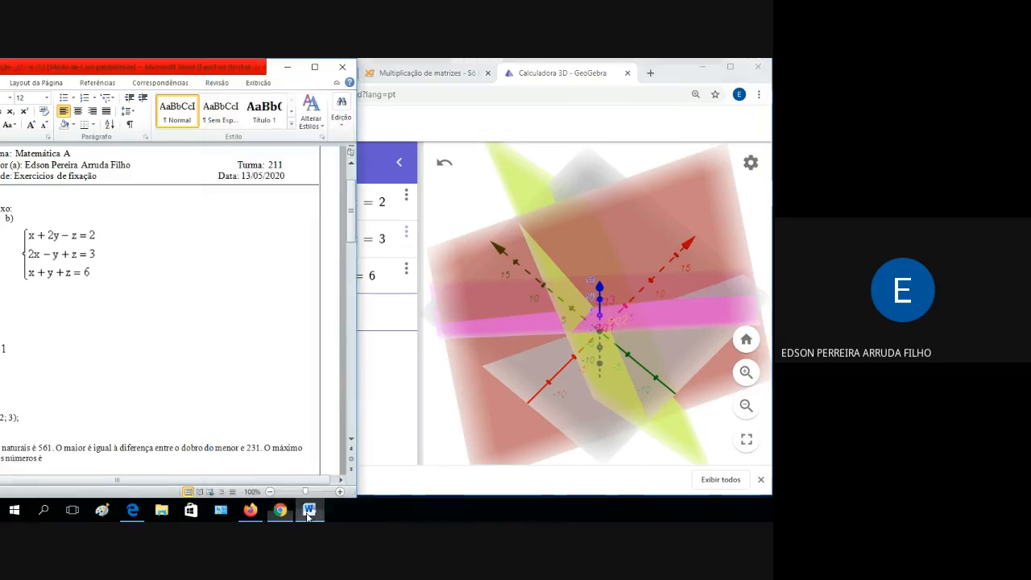
# Step: Switch back to the GeoGebra 3D calculator and add the point (1, 2, 3)
pyautogui.click(389, 315)
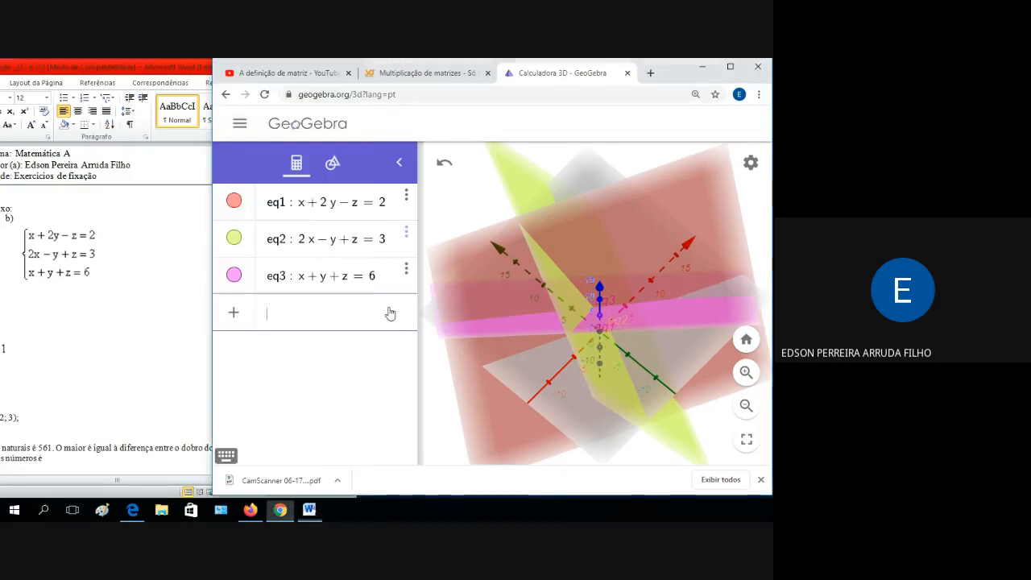
pyautogui.write('9')
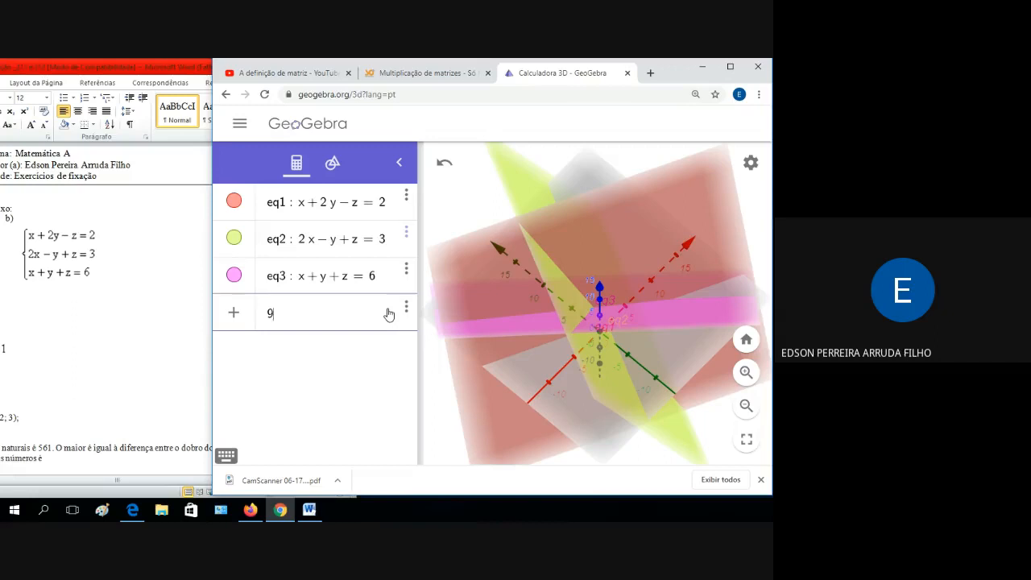
pyautogui.press('BackSpace')
pyautogui.write('9')
pyautogui.press('BackSpace')
pyautogui.write('(')
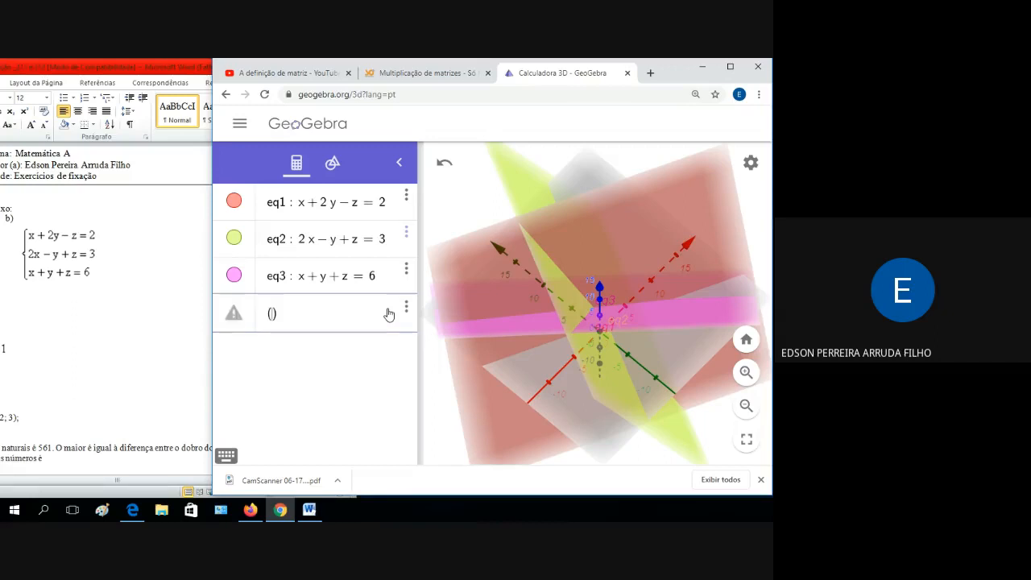
pyautogui.write('1.')
pyautogui.press('BackSpace')
pyautogui.write(', 23')
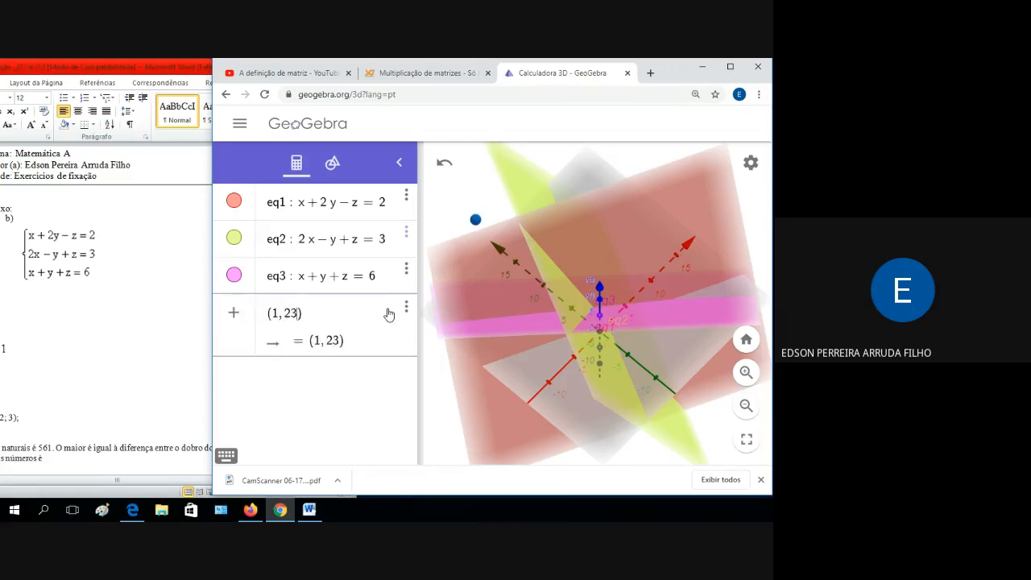
pyautogui.press('BackSpace')
pyautogui.write(',3')
pyautogui.press('Return')
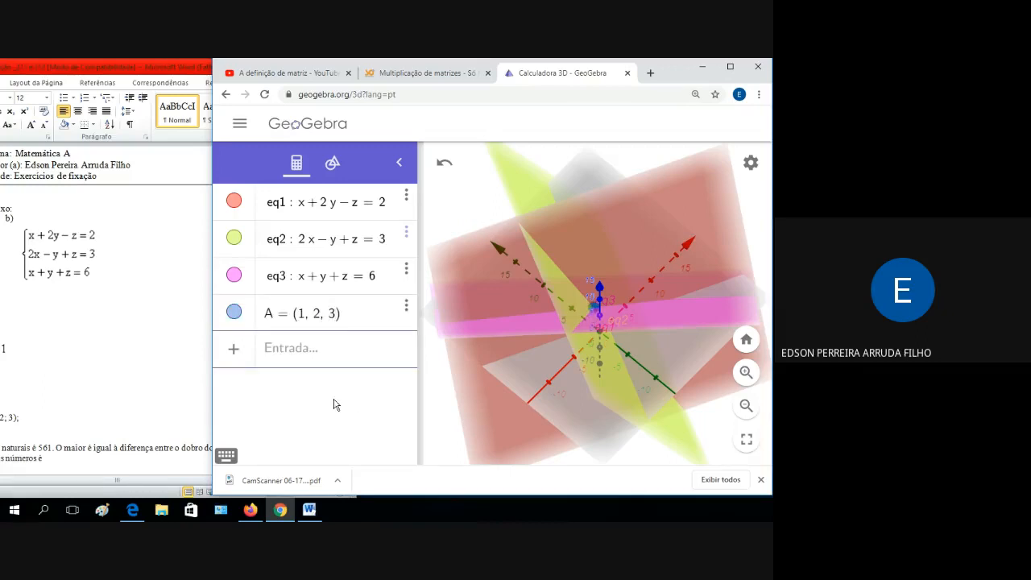
# Step: Change the color of the point (1, 2, 3) to black and close its settings
pyautogui.rightClick(240, 325)
pyautogui.click(302, 403)
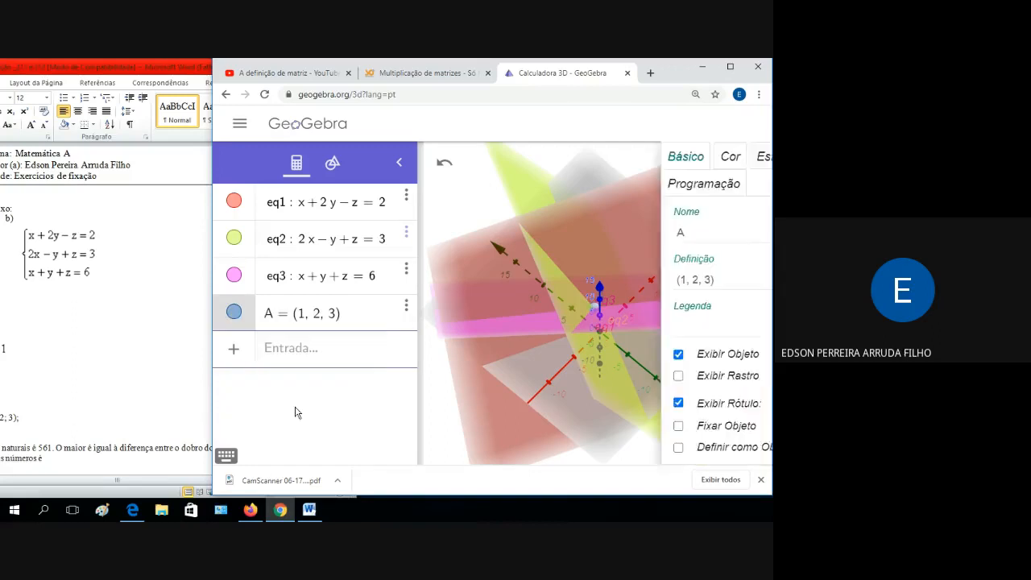
pyautogui.click(465, 157)
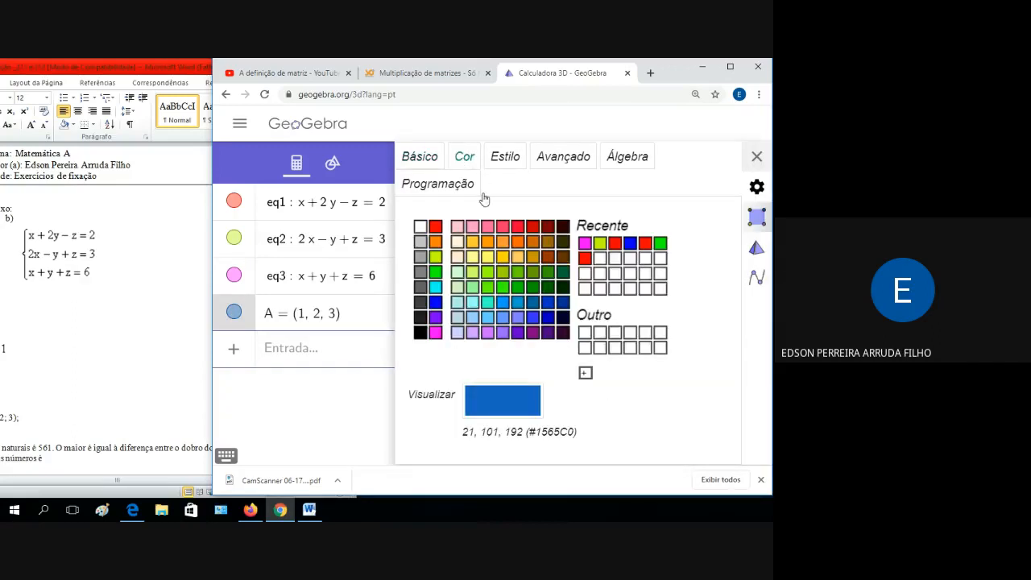
pyautogui.click(420, 334)
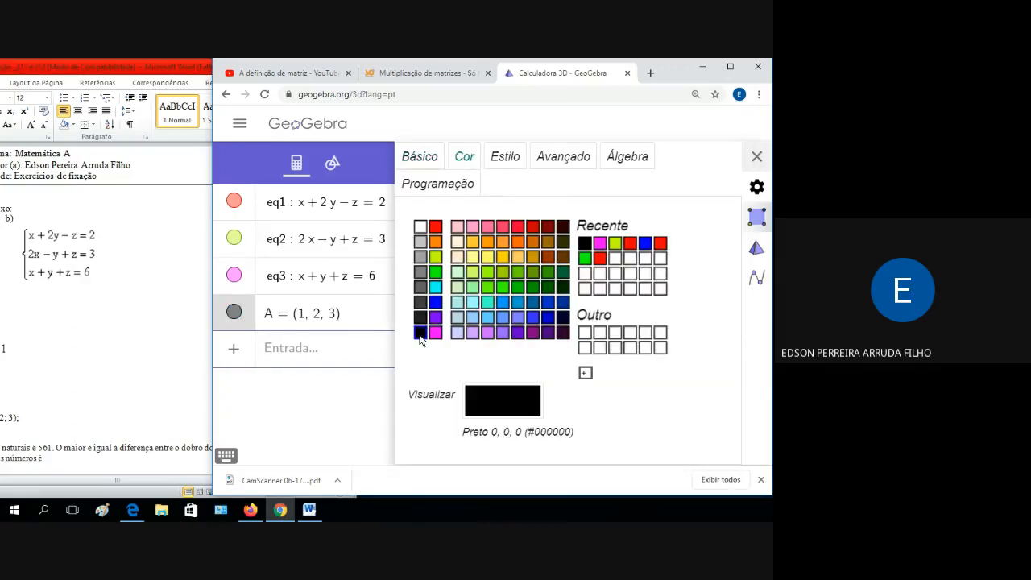
pyautogui.click(757, 157)
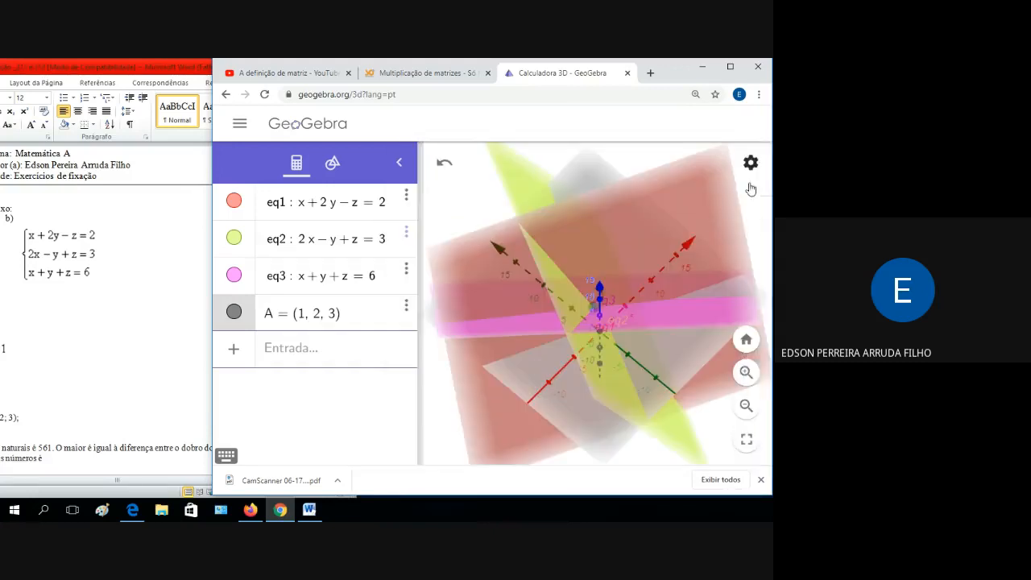
# Step: Inspect the point where the three planes meet, then delete the lime plane 2x − y + z = 3
pyautogui.moveTo(531, 275); pyautogui.dragTo(593, 219)
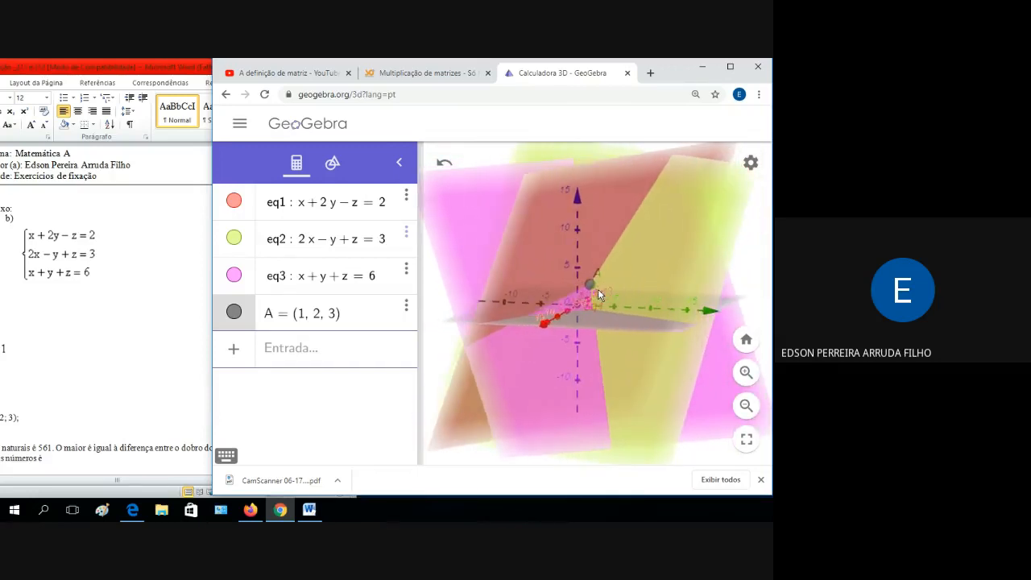
pyautogui.moveTo(607, 288); pyautogui.dragTo(559, 345)
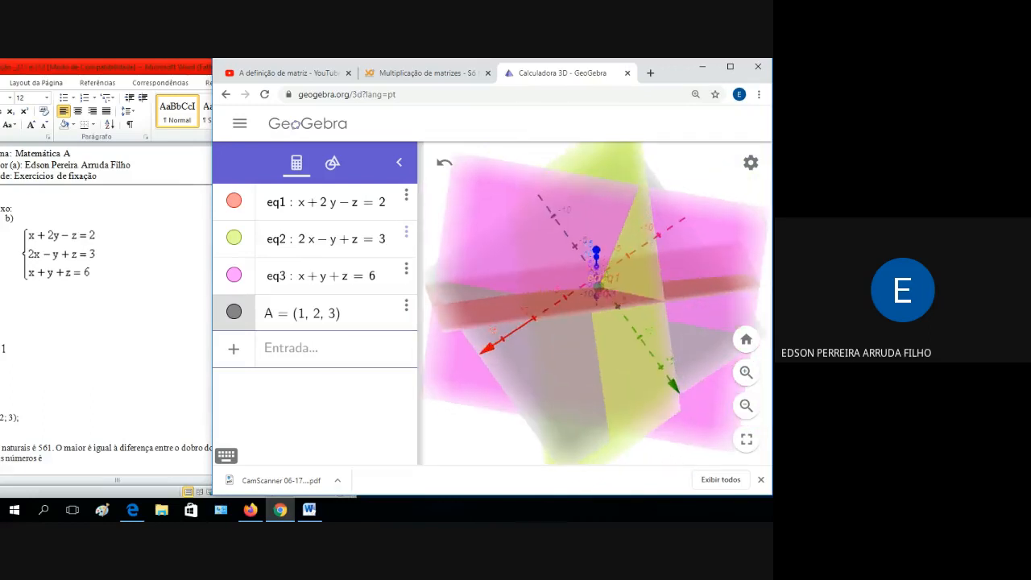
pyautogui.moveTo(653, 381); pyautogui.dragTo(623, 282)
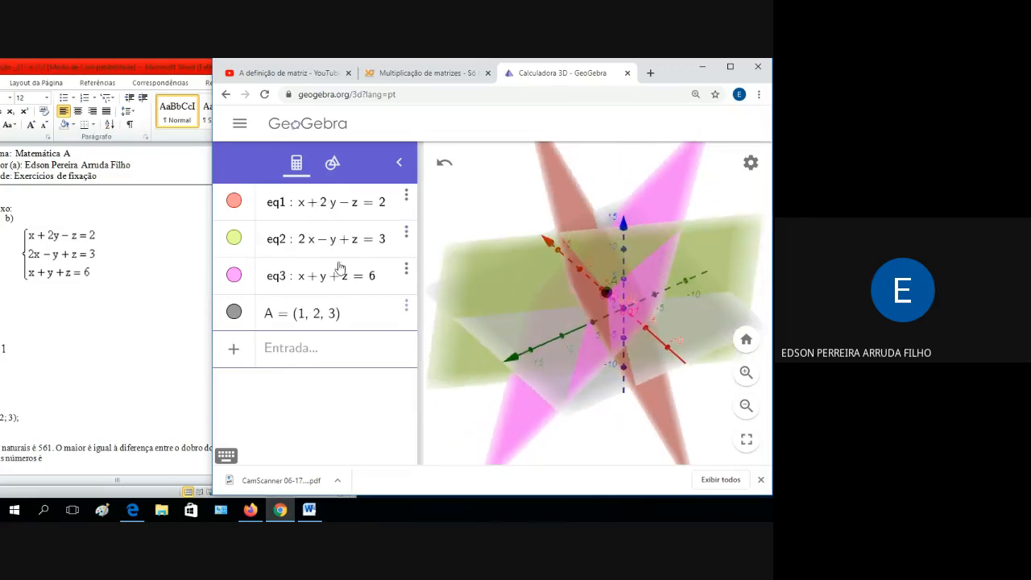
pyautogui.click(314, 244)
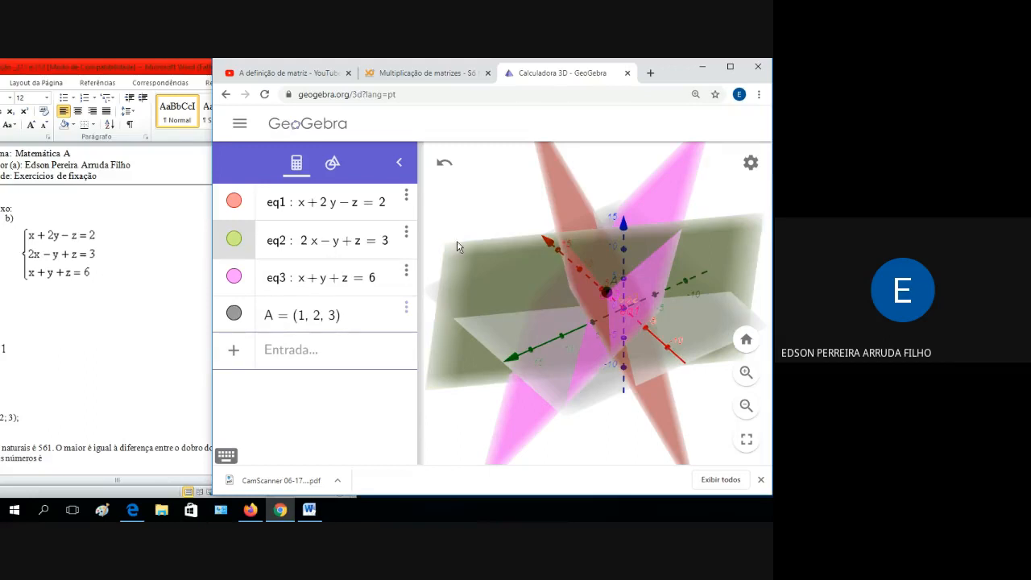
pyautogui.click(407, 234)
pyautogui.click(439, 260)
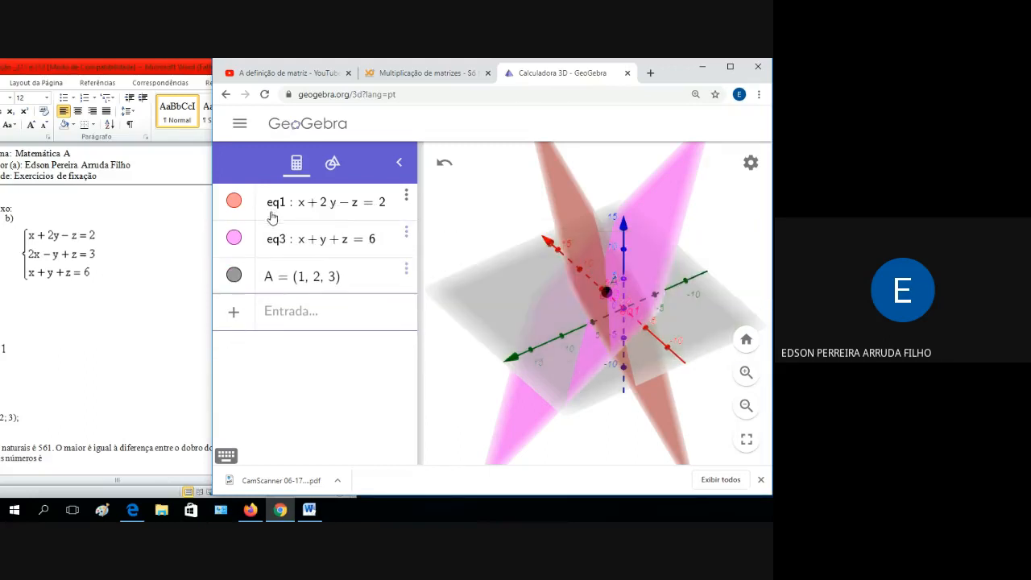
# Step: Add a plane with the equation x + 2y − z = 25
pyautogui.click(312, 316)
pyautogui.write('x')
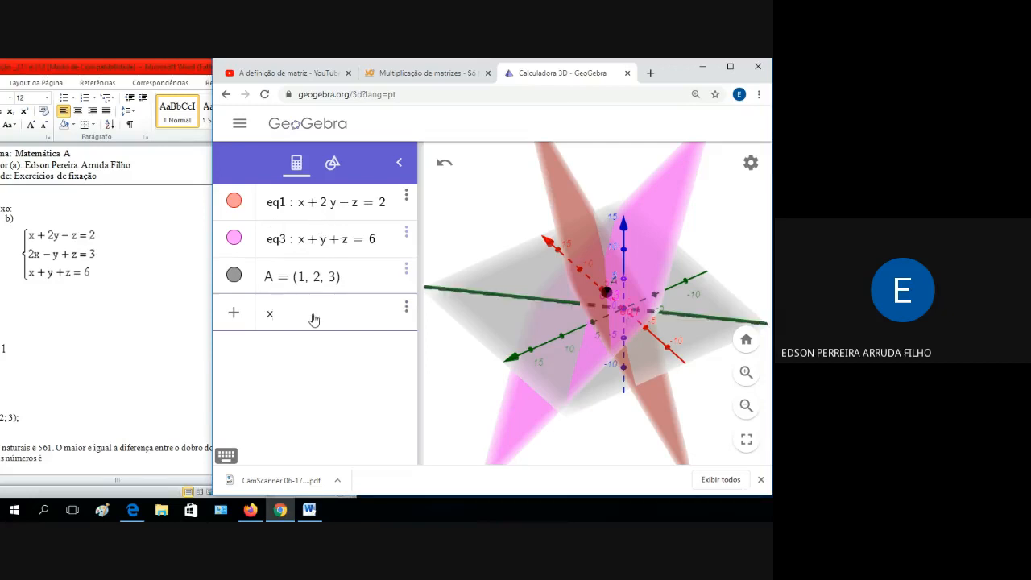
pyautogui.write('+2y')
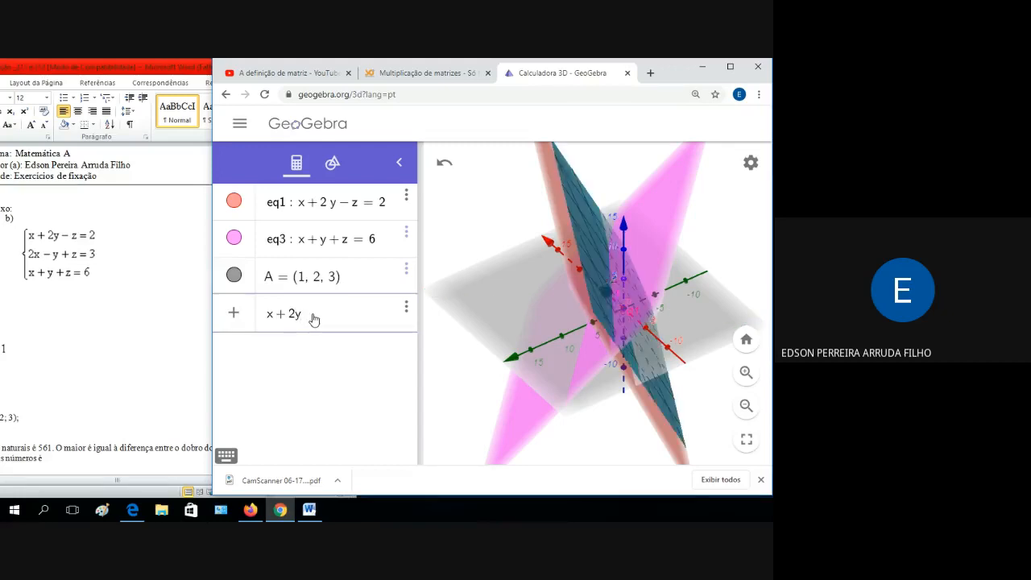
pyautogui.write('-z')
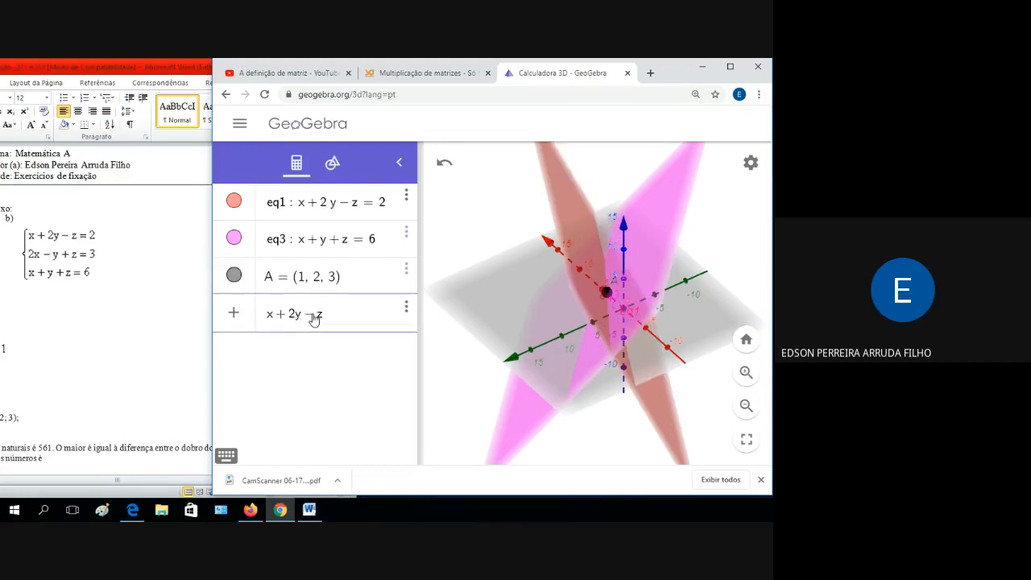
pyautogui.write('=8')
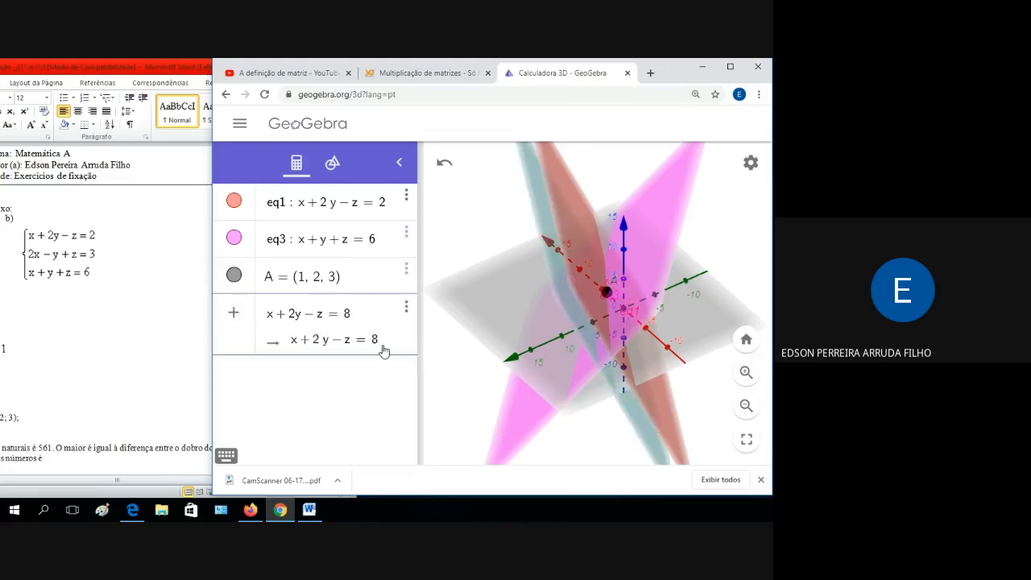
pyautogui.press('BackSpace')
pyautogui.write('25')
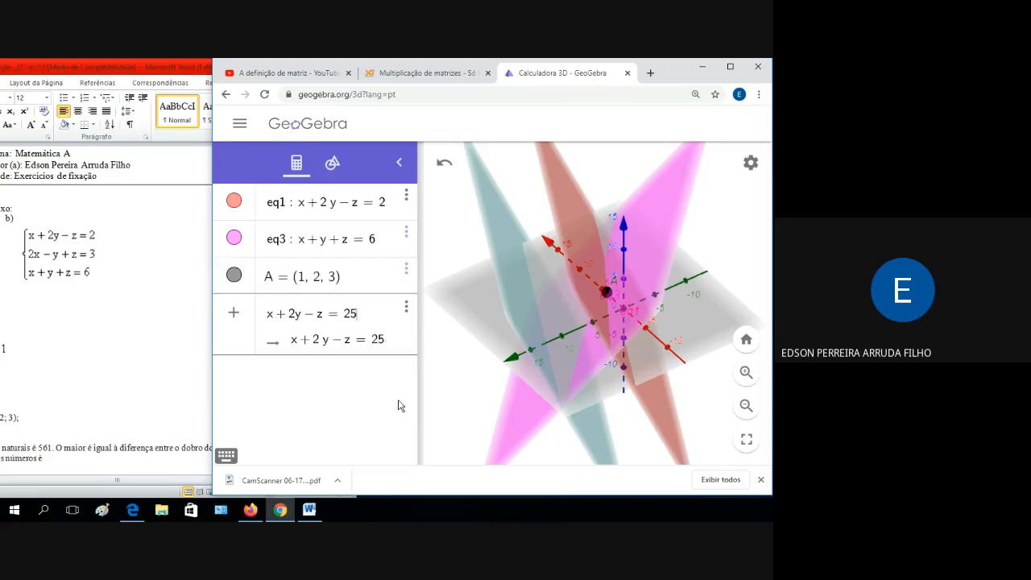
pyautogui.press('Return')
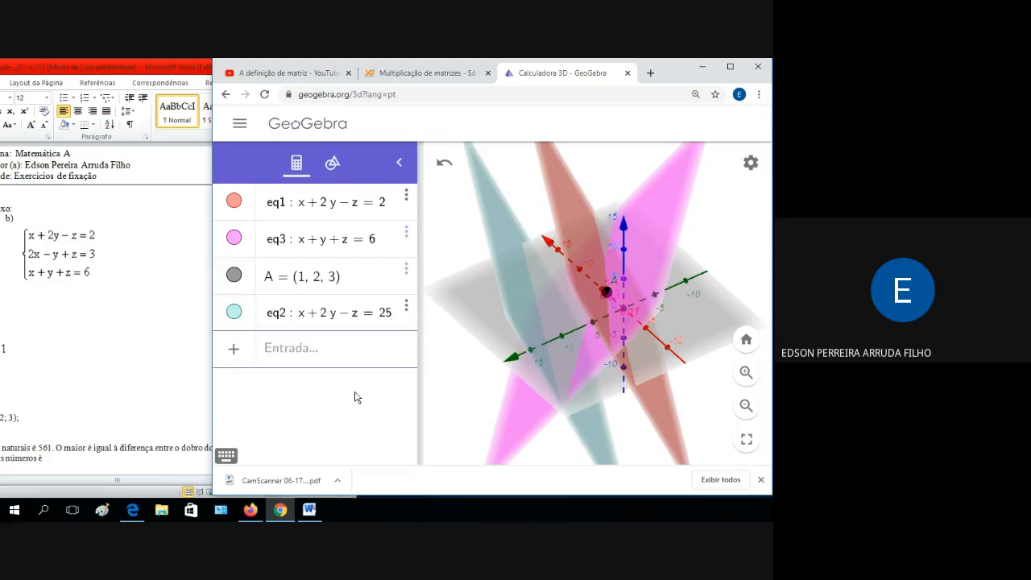
# Step: Examine from several angles how the planes x + 2y − z = 2, x + 2y − z = 25 and x + y + z = 6 relate
pyautogui.moveTo(503, 322); pyautogui.dragTo(486, 308)
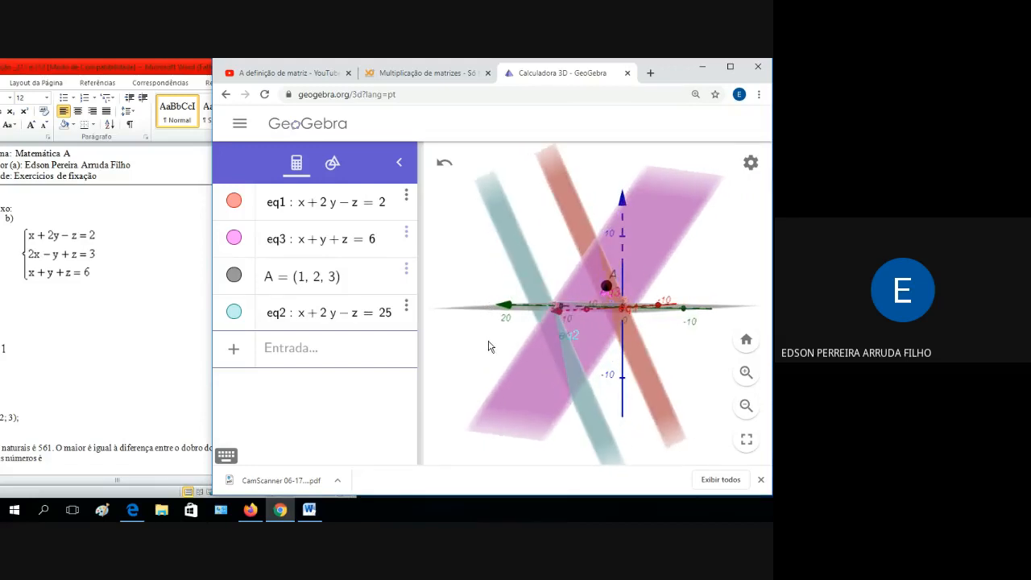
pyautogui.moveTo(490, 346)
pyautogui.mouseDown()
pyautogui.moveTo(481, 347)
pyautogui.moveTo(485, 357)
pyautogui.mouseUp()
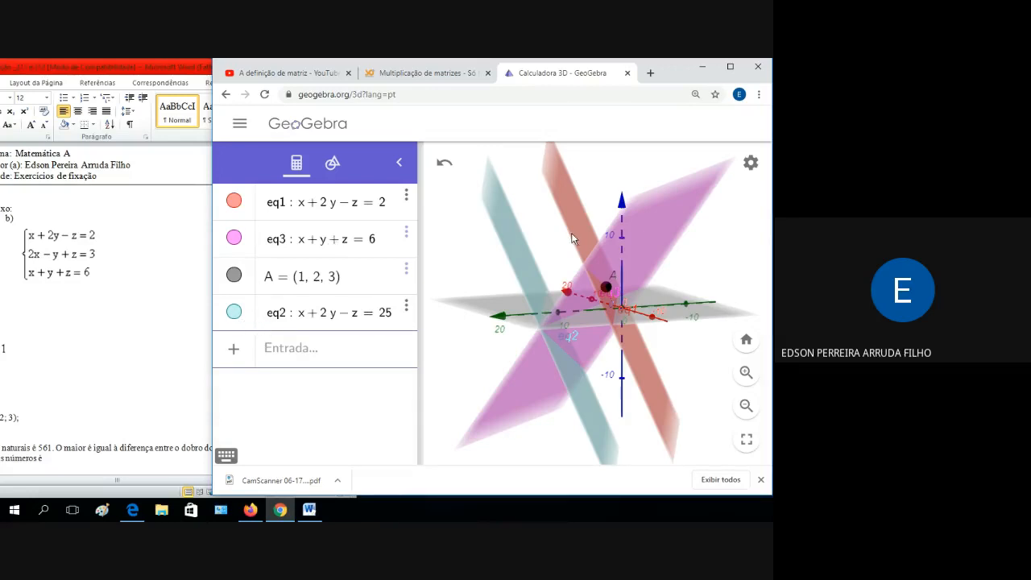
pyautogui.moveTo(574, 239)
pyautogui.mouseDown()
pyautogui.moveTo(580, 222)
pyautogui.moveTo(564, 238)
pyautogui.moveTo(578, 242)
pyautogui.mouseUp()
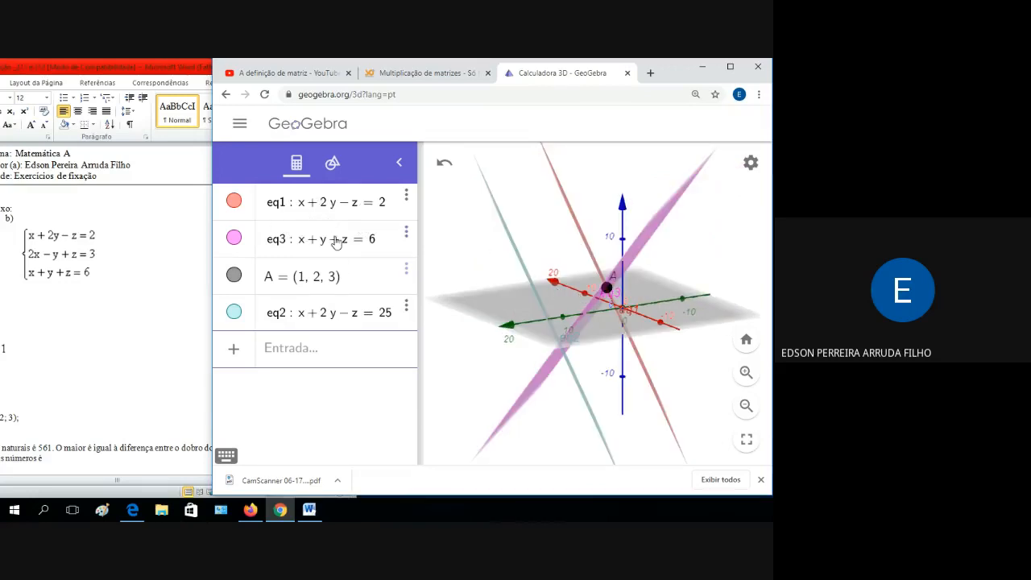
pyautogui.moveTo(487, 351)
pyautogui.mouseDown()
pyautogui.moveTo(511, 364)
pyautogui.moveTo(491, 339)
pyautogui.moveTo(502, 335)
pyautogui.moveTo(484, 327)
pyautogui.moveTo(500, 356)
pyautogui.mouseUp()
pyautogui.moveTo(642, 294); pyautogui.dragTo(603, 308)
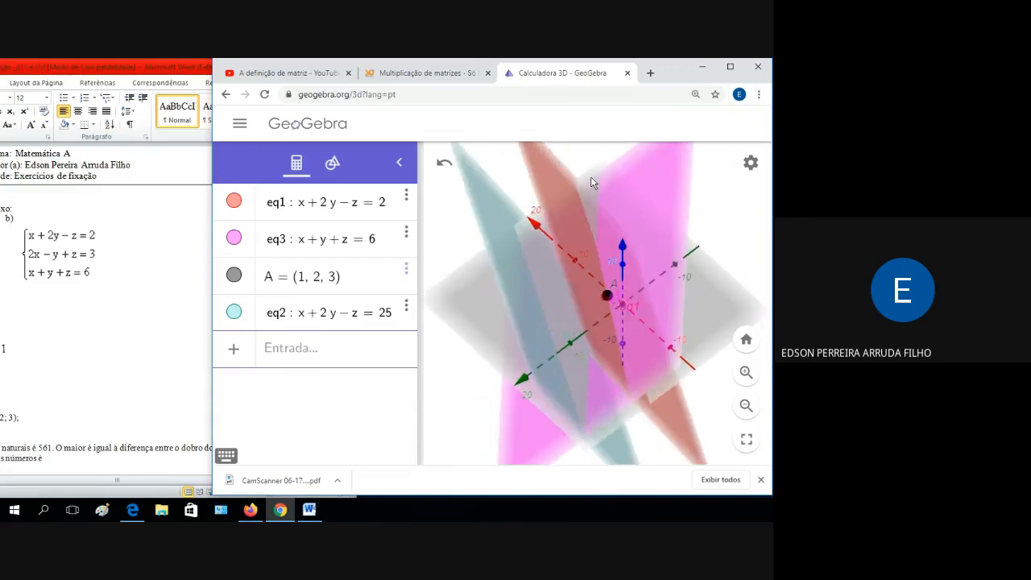
pyautogui.moveTo(570, 343)
pyautogui.mouseDown()
pyautogui.moveTo(568, 310)
pyautogui.moveTo(569, 328)
pyautogui.mouseUp()
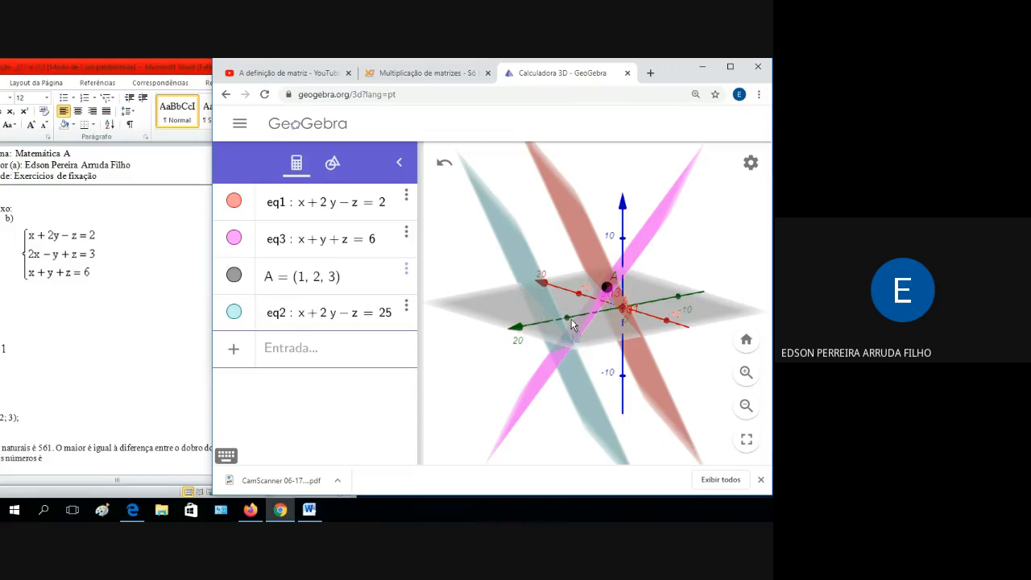
pyautogui.moveTo(585, 333); pyautogui.dragTo(586, 339)
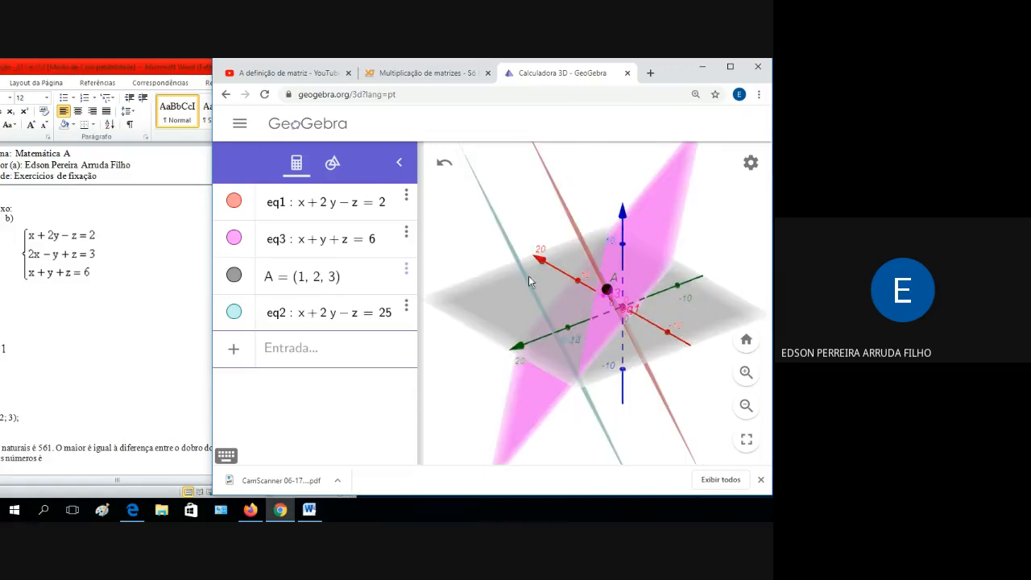